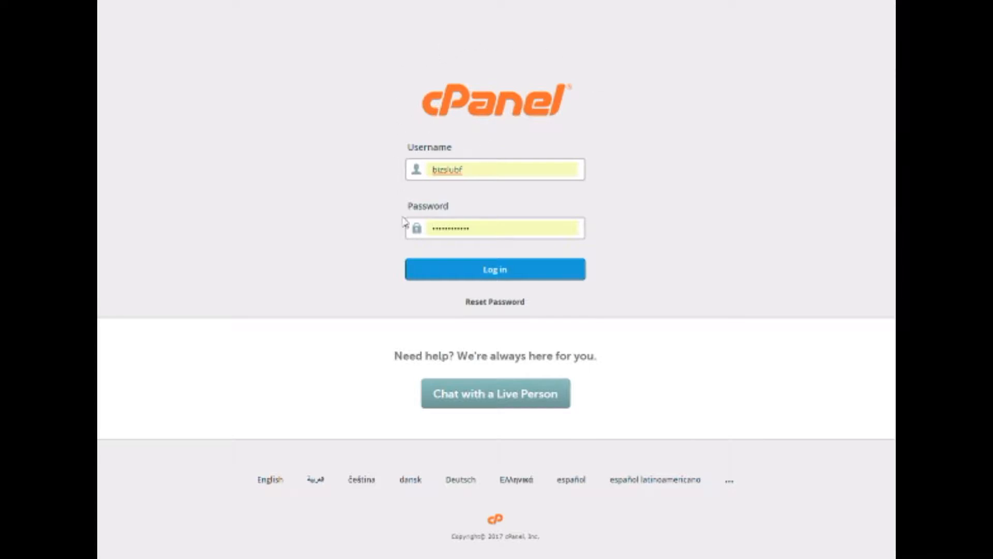
# Log in to the cPanel hosting account with its username and password.
pyautogui.click(506, 279)
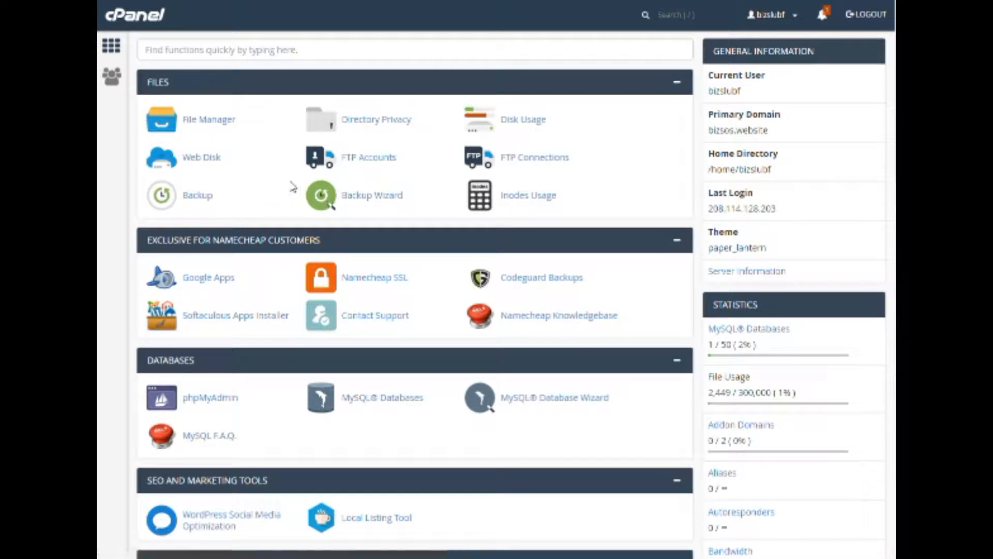
# Scroll to the Softaculous Apps Installer and open the WordPress script page.
pyautogui.scroll(-1, 293, 187)
pyautogui.scroll(-4, 292, 184)
pyautogui.scroll(-11, 290, 181)
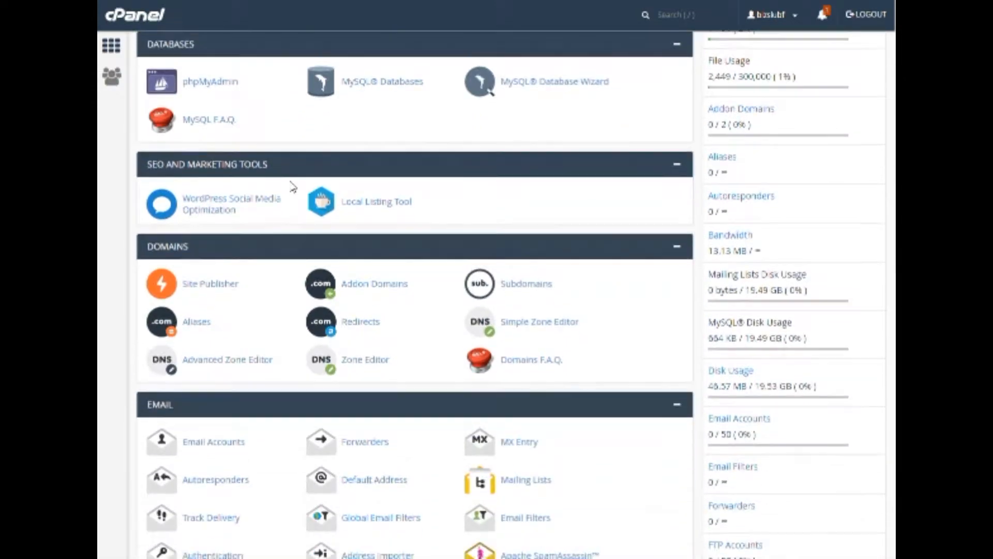
pyautogui.scroll(-12, 292, 188)
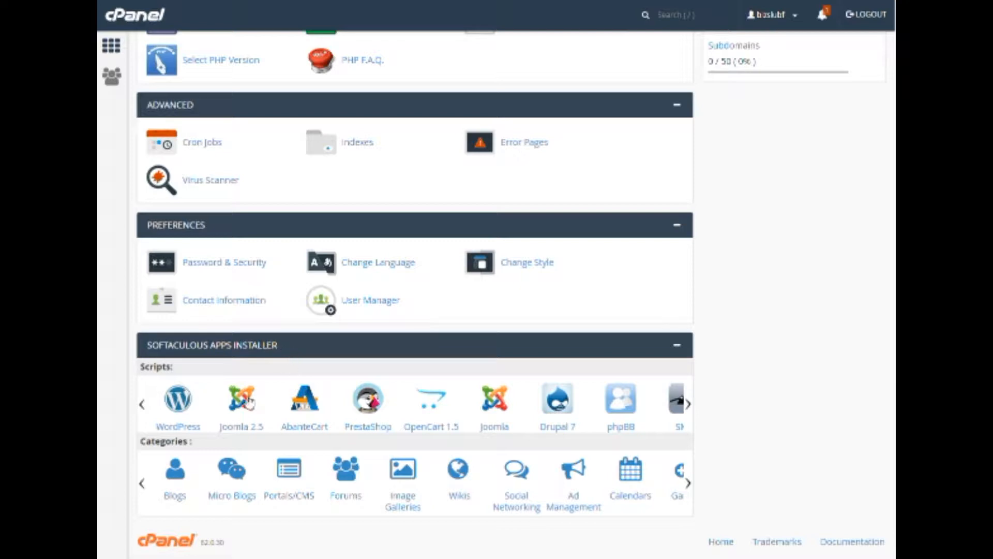
pyautogui.click(181, 410)
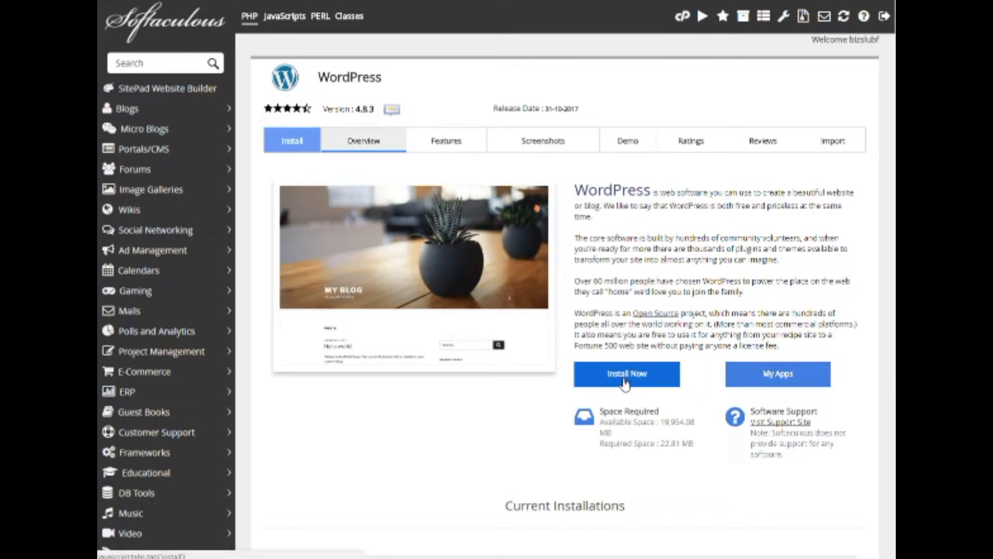
# Scroll down to the Current Installations table showing the 4.8.3 install at bizsos.website.
pyautogui.scroll(-3, 626, 383)
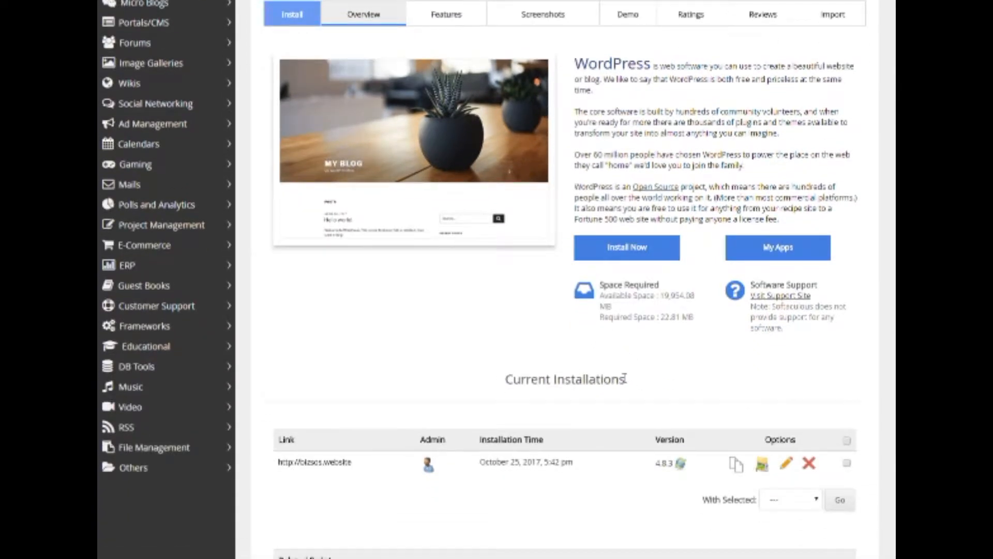
pyautogui.scroll(-3, 625, 381)
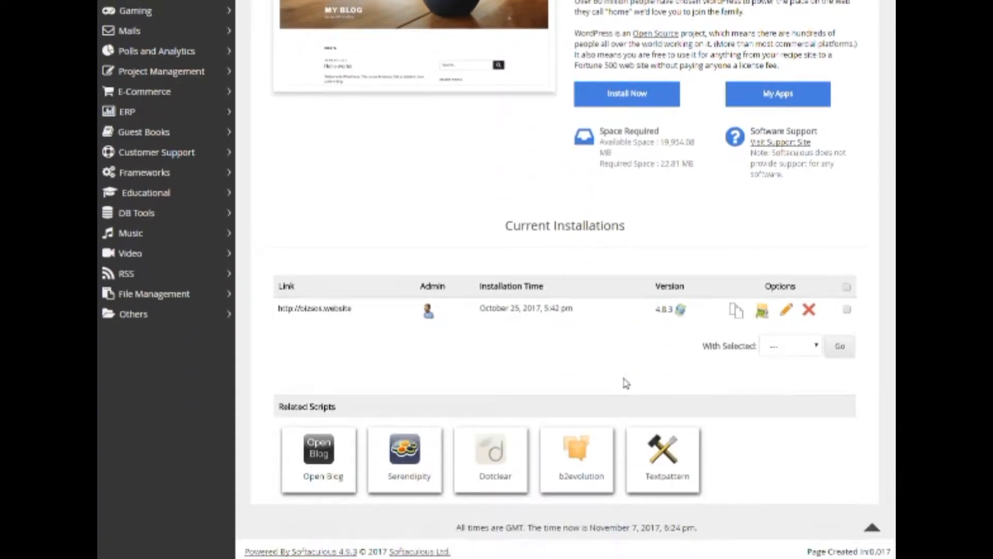
# Remove the existing WordPress install with its directory, database and database user, then return to the overview.
pyautogui.click(810, 316)
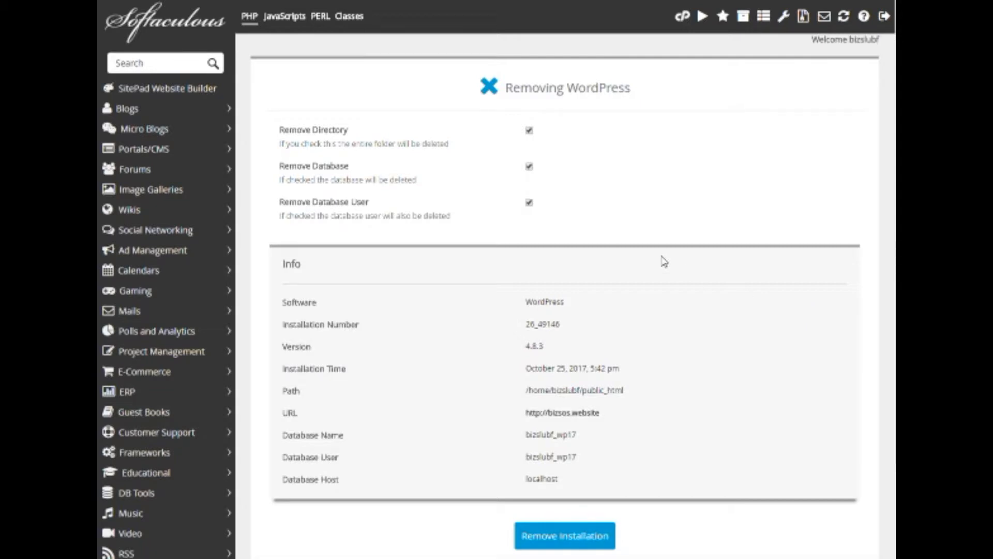
pyautogui.scroll(-3, 676, 399)
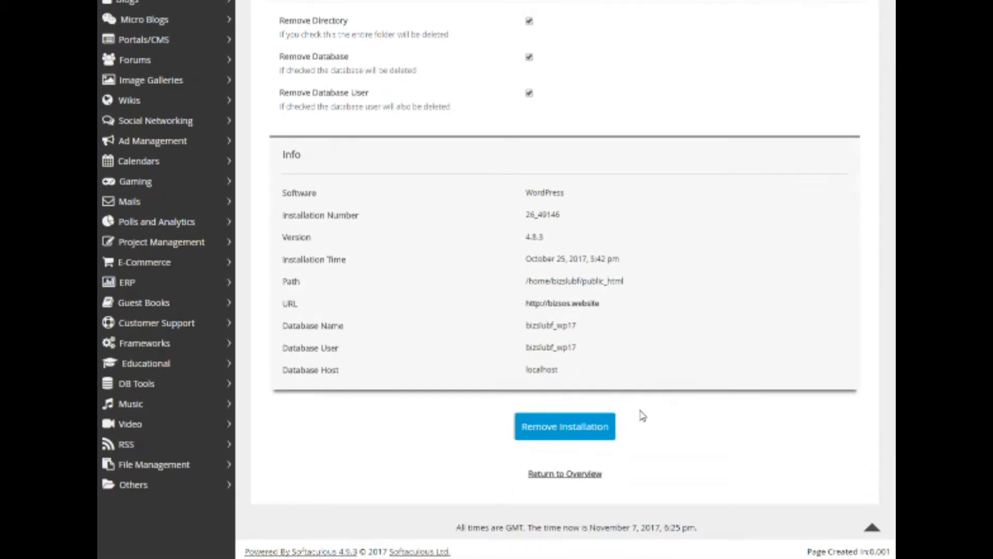
pyautogui.click(567, 436)
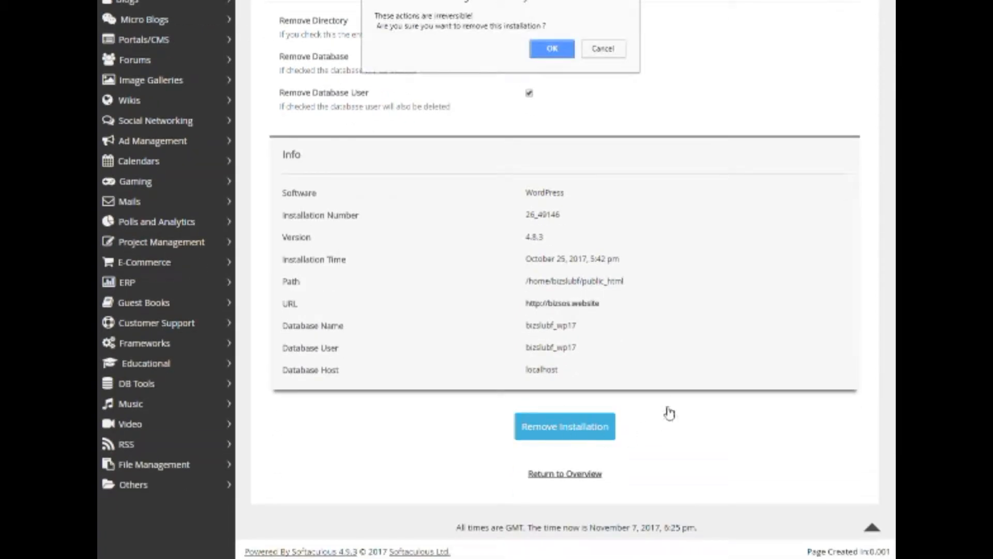
pyautogui.click(551, 51)
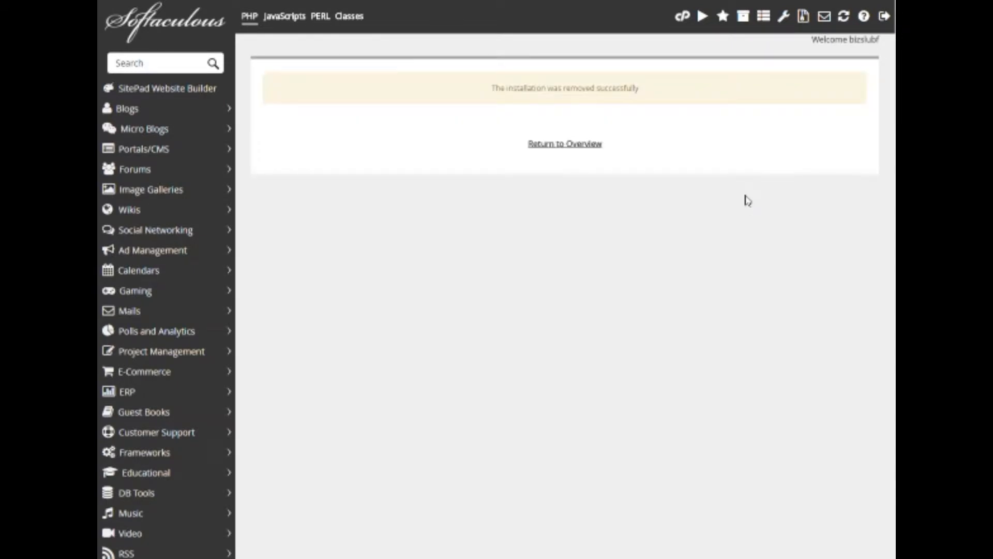
pyautogui.click(569, 149)
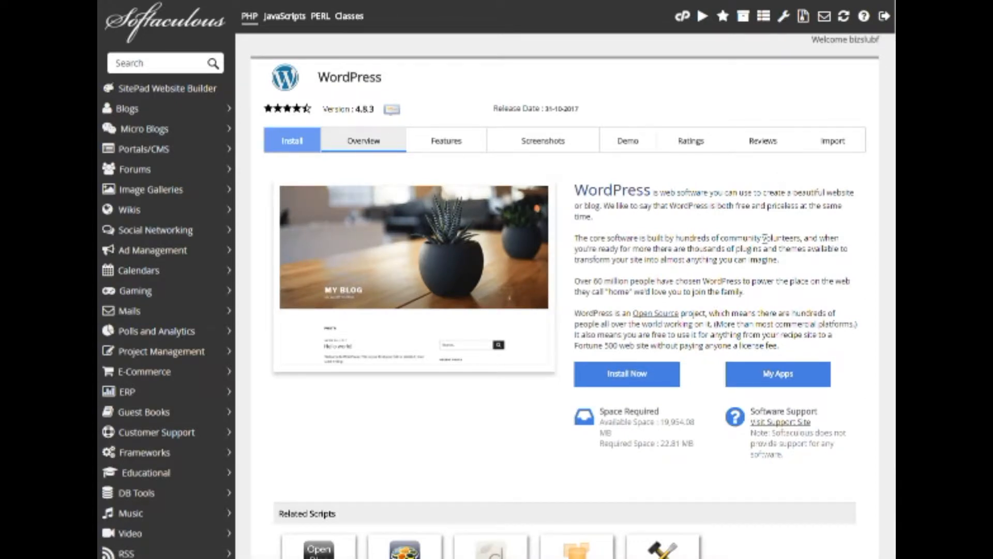
pyautogui.click(630, 382)
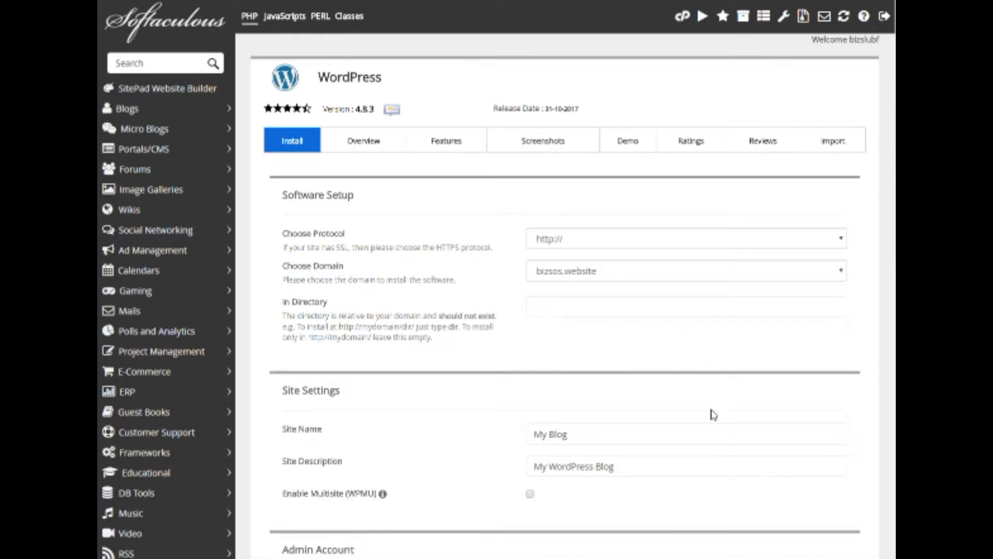
pyautogui.click(569, 272)
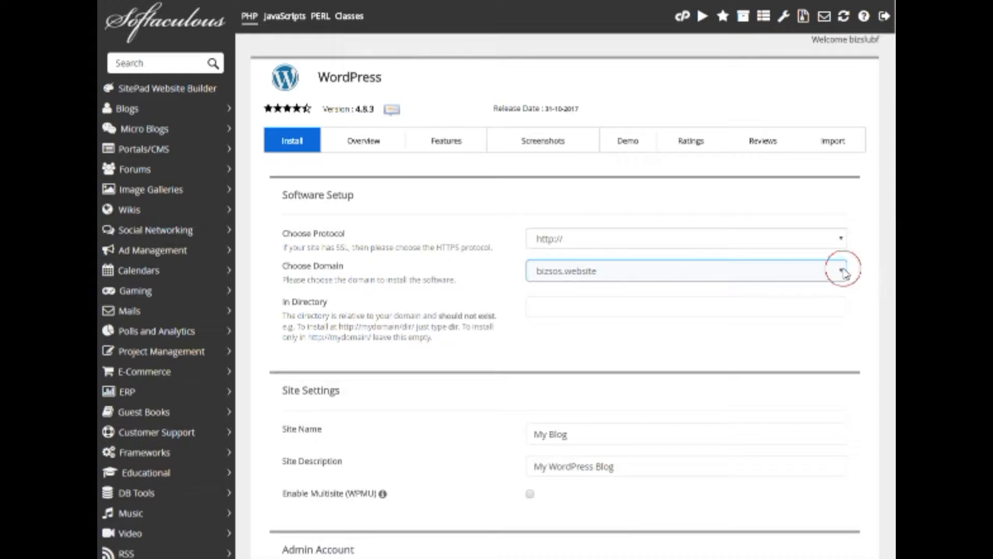
pyautogui.click(842, 270)
pyautogui.click(843, 271)
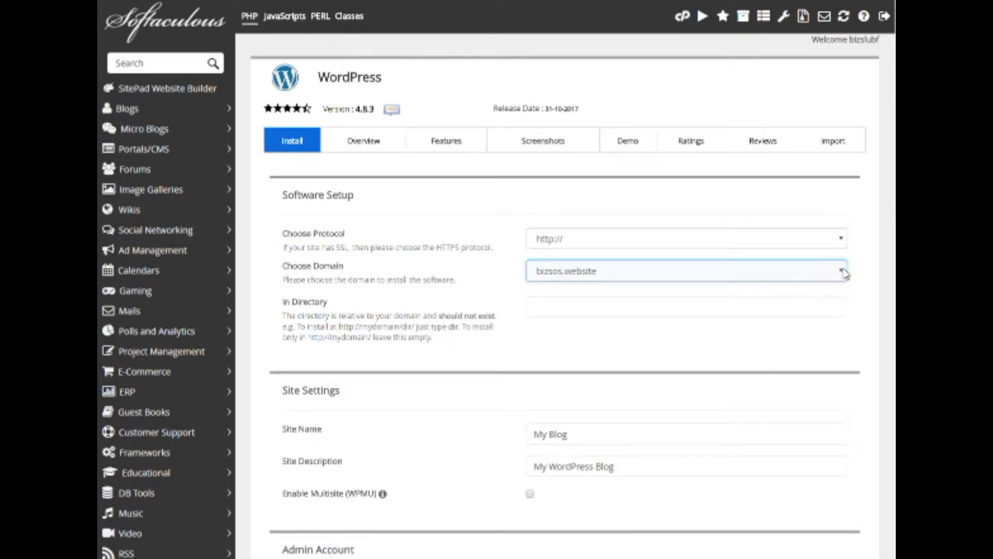
pyautogui.click(659, 310)
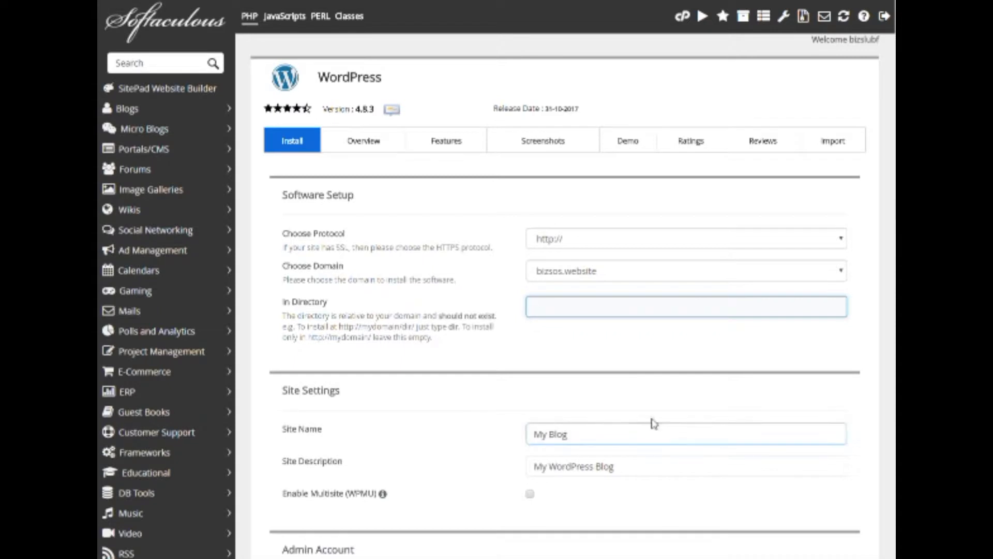
# Set the site name to 'My Webstite Name' and description to 'the online location for....'.
pyautogui.scroll(-2, 656, 424)
pyautogui.scroll(-3, 662, 427)
pyautogui.moveTo(590, 244); pyautogui.dragTo(481, 244)
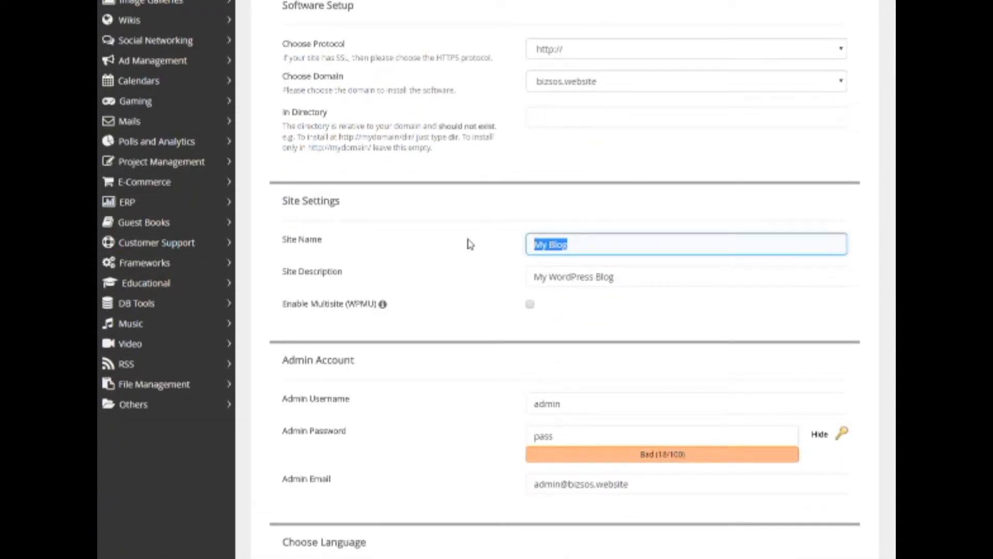
pyautogui.write('My Webstite Name')
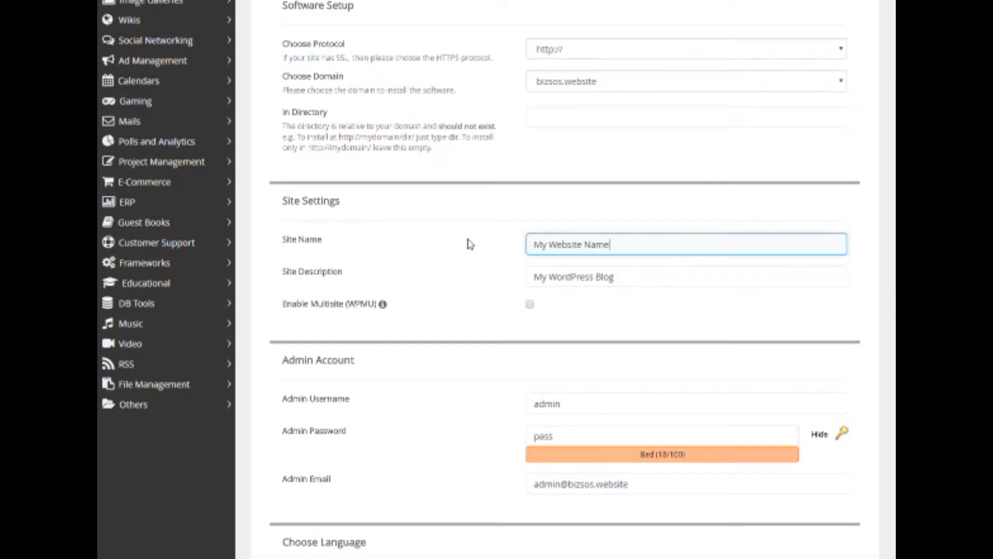
pyautogui.moveTo(639, 275); pyautogui.dragTo(505, 279)
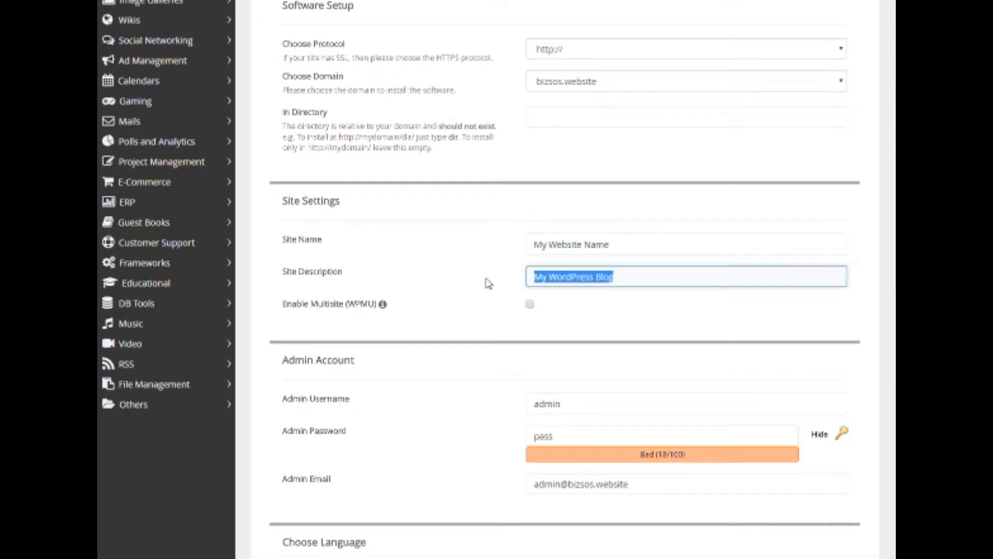
pyautogui.write('th')
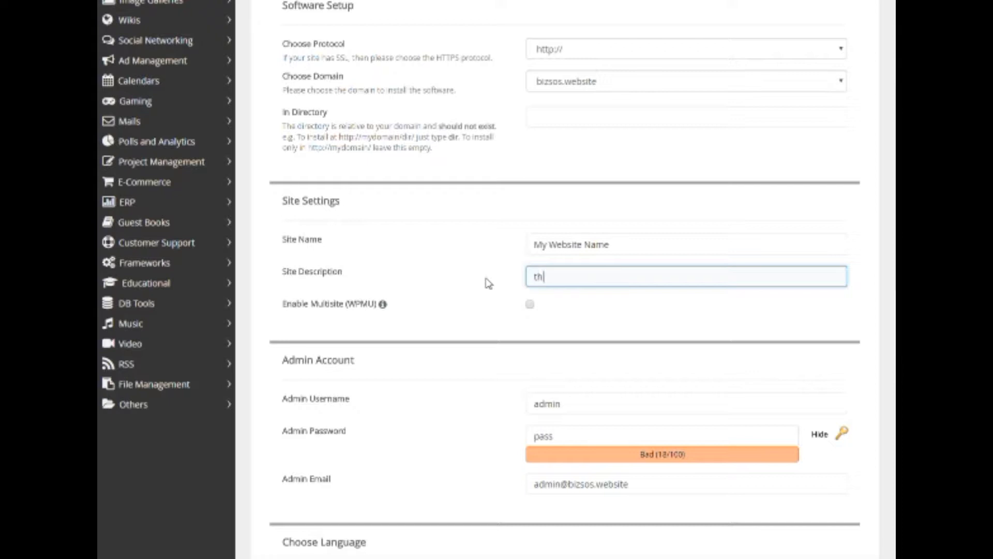
pyautogui.write('e online location for....')
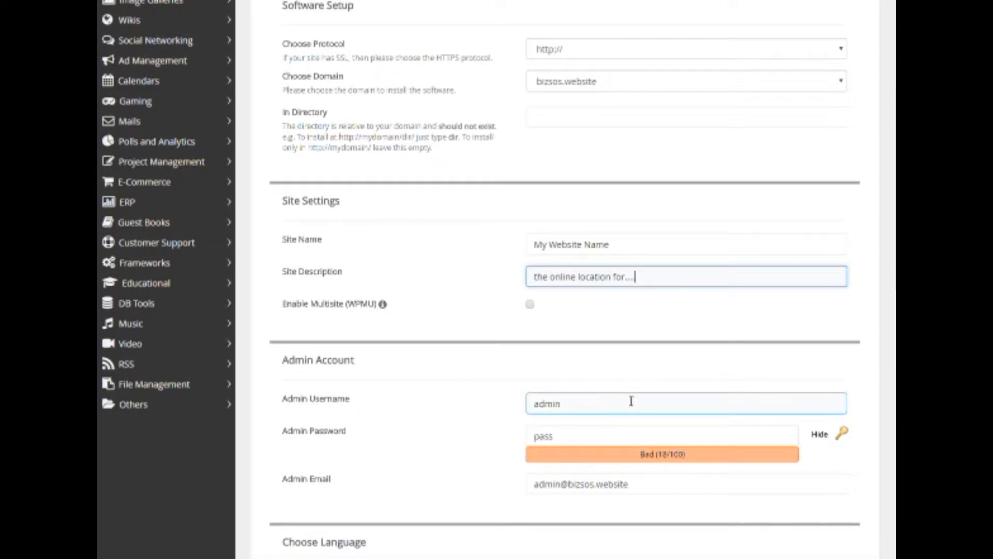
# Change the admin username, then generate and copy a strong random admin password.
pyautogui.scroll(-1, 628, 377)
pyautogui.moveTo(601, 340); pyautogui.dragTo(479, 336)
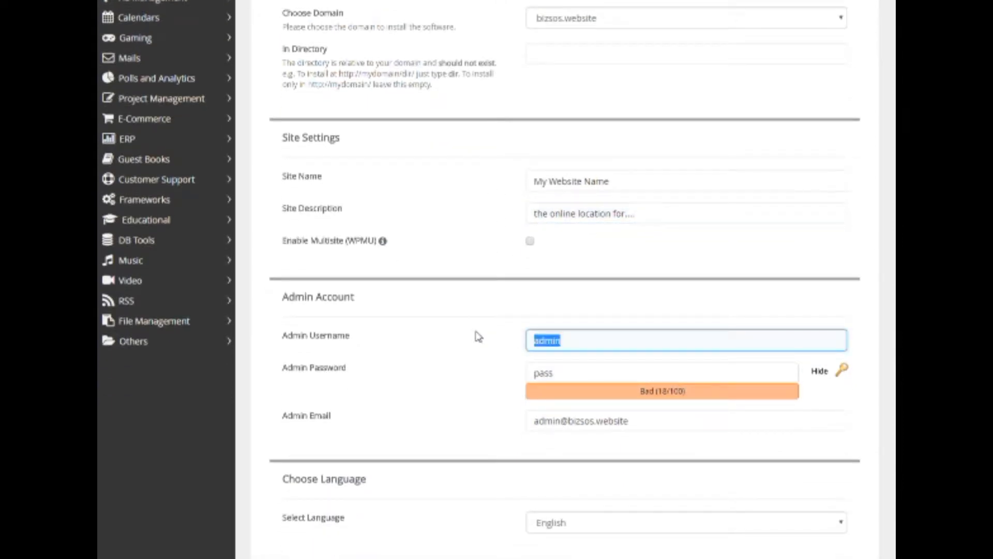
pyautogui.write('Steph')
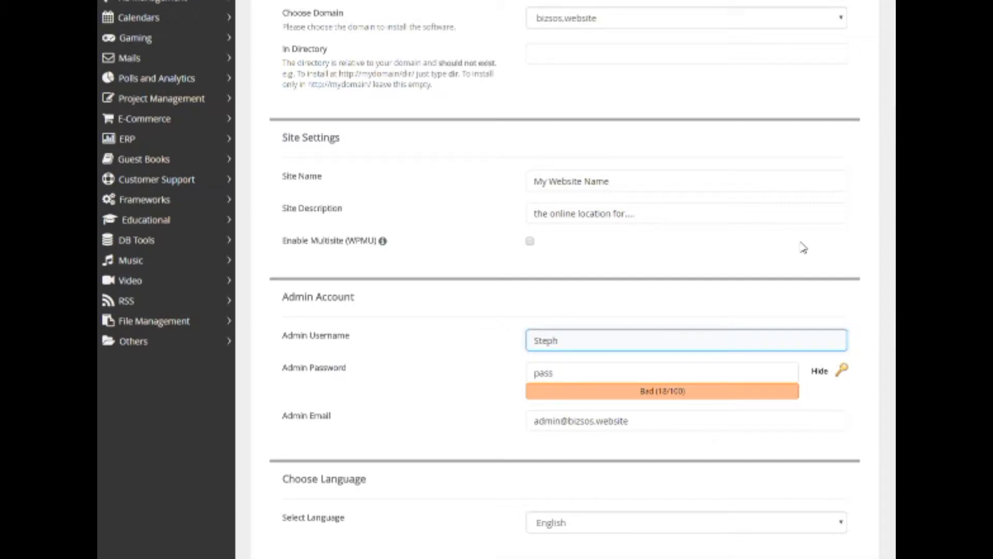
pyautogui.click(842, 369)
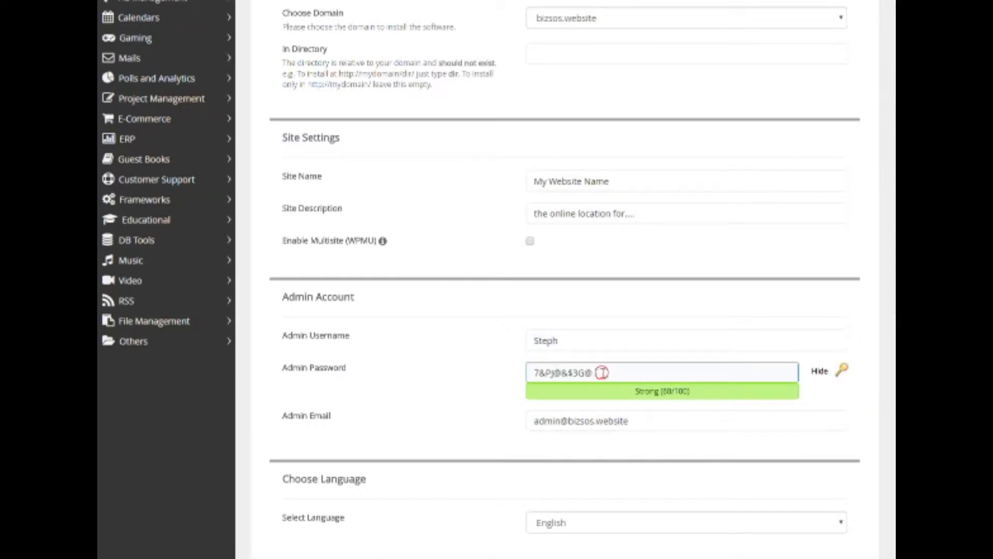
pyautogui.moveTo(599, 370); pyautogui.dragTo(502, 377)
pyautogui.rightClick(561, 376)
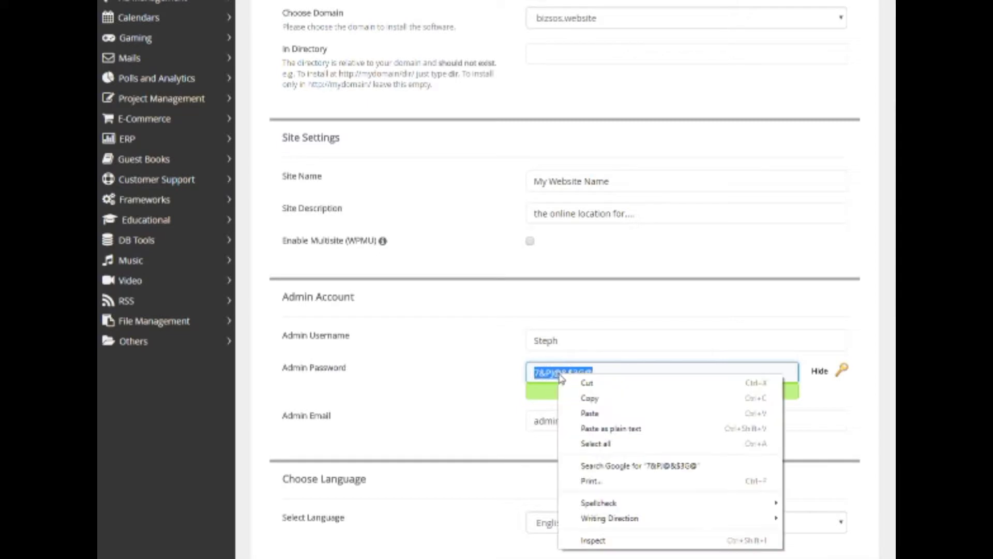
pyautogui.click(611, 400)
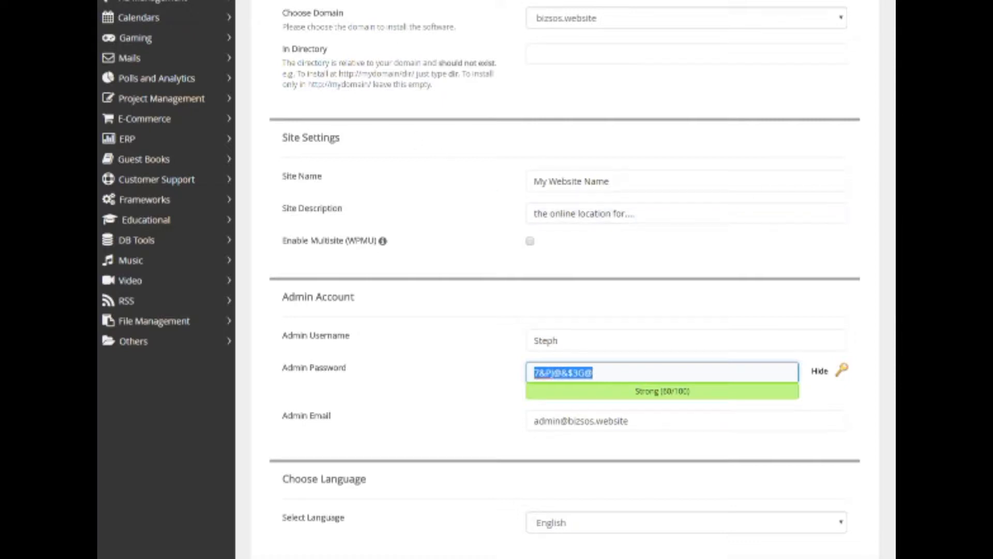
# Review the admin e-mail and keep English as the installation language.
pyautogui.scroll(-3, 496, 300)
pyautogui.click(569, 294)
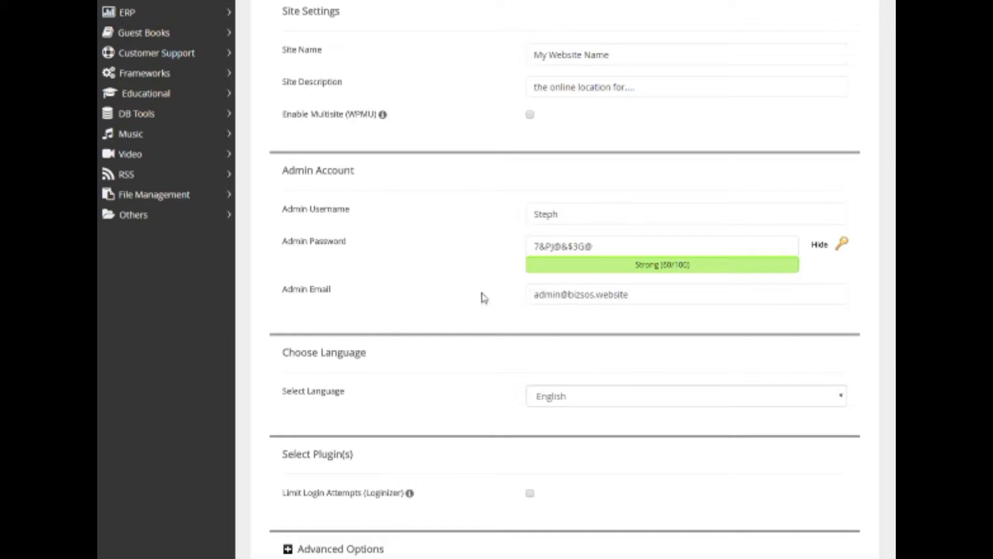
pyautogui.scroll(-4, 488, 295)
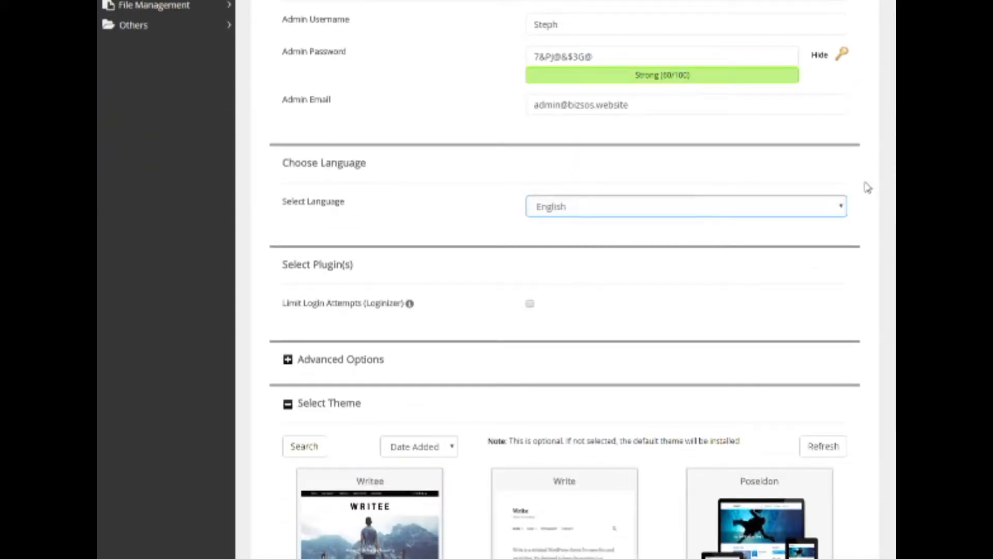
pyautogui.click(842, 206)
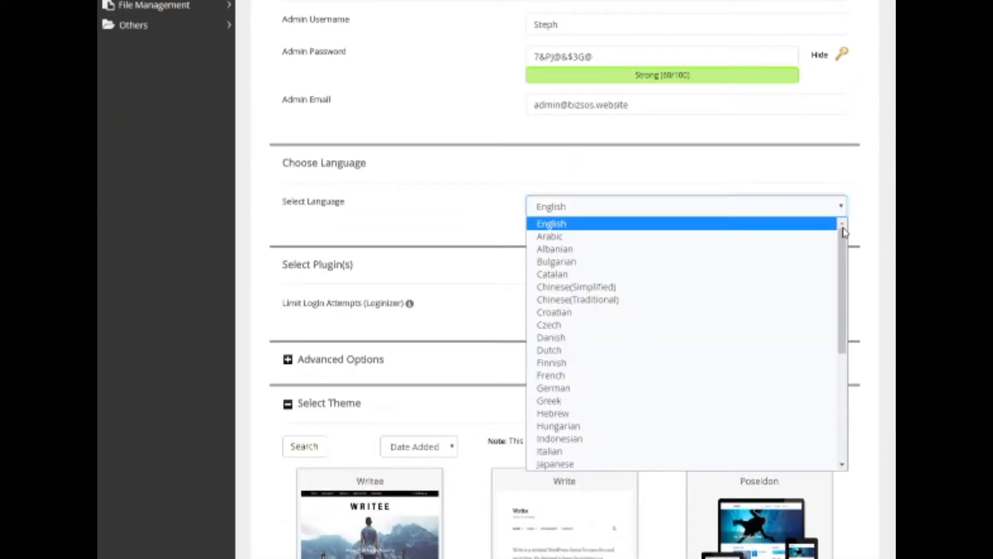
pyautogui.moveTo(843, 250)
pyautogui.mouseDown()
pyautogui.moveTo(846, 363)
pyautogui.moveTo(842, 234)
pyautogui.mouseUp()
pyautogui.click(429, 206)
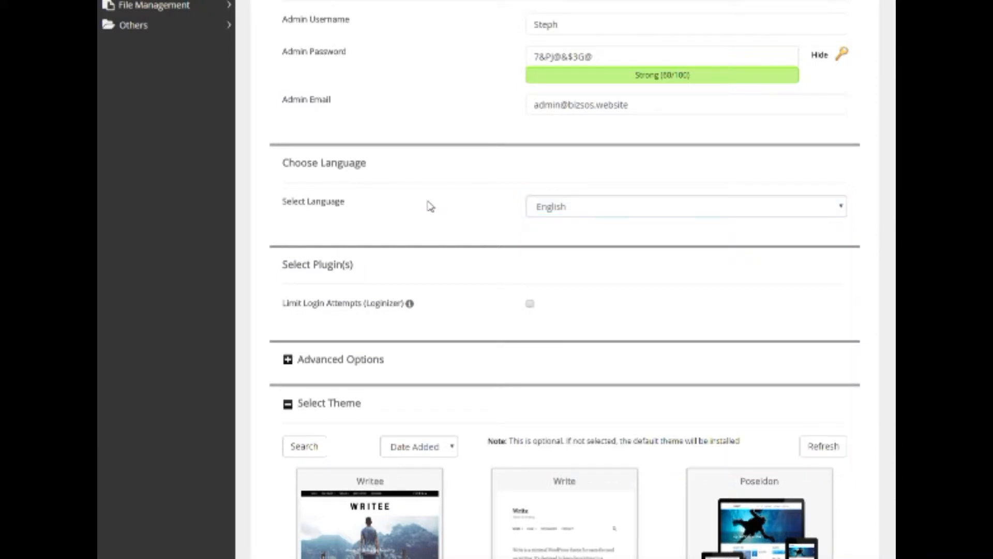
# Expand Advanced Options, enable Auto Upgrade, and keep the backup location at Default.
pyautogui.scroll(-3, 429, 205)
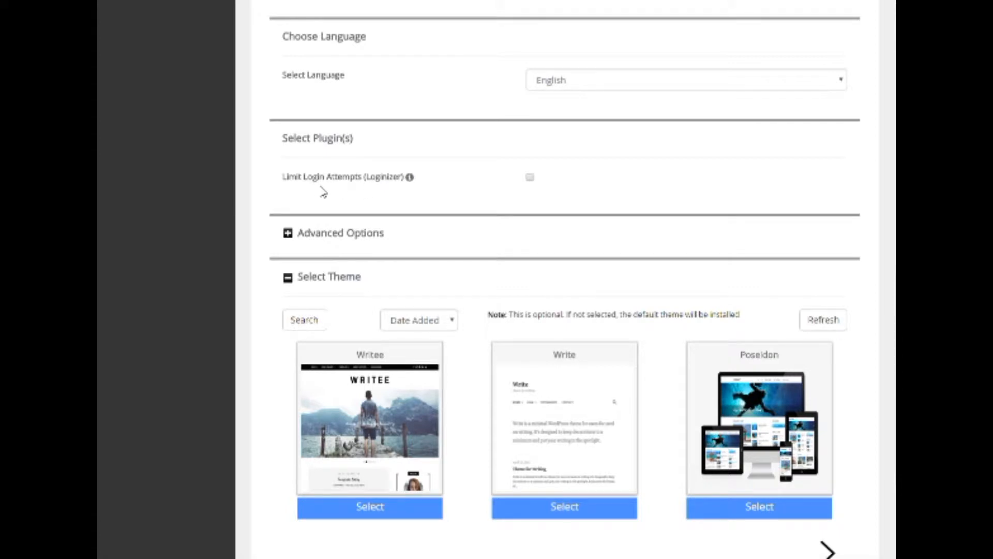
pyautogui.click(346, 236)
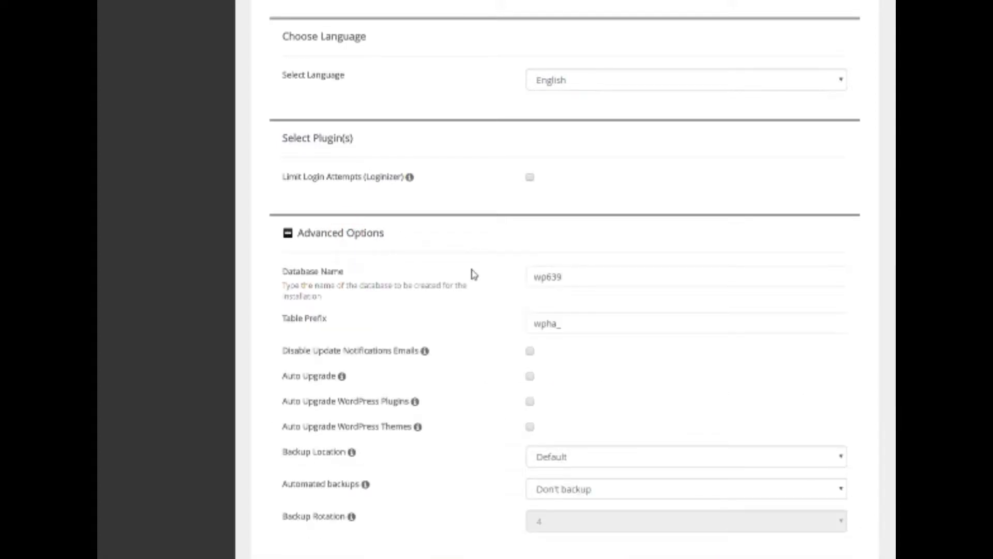
pyautogui.scroll(-2, 468, 278)
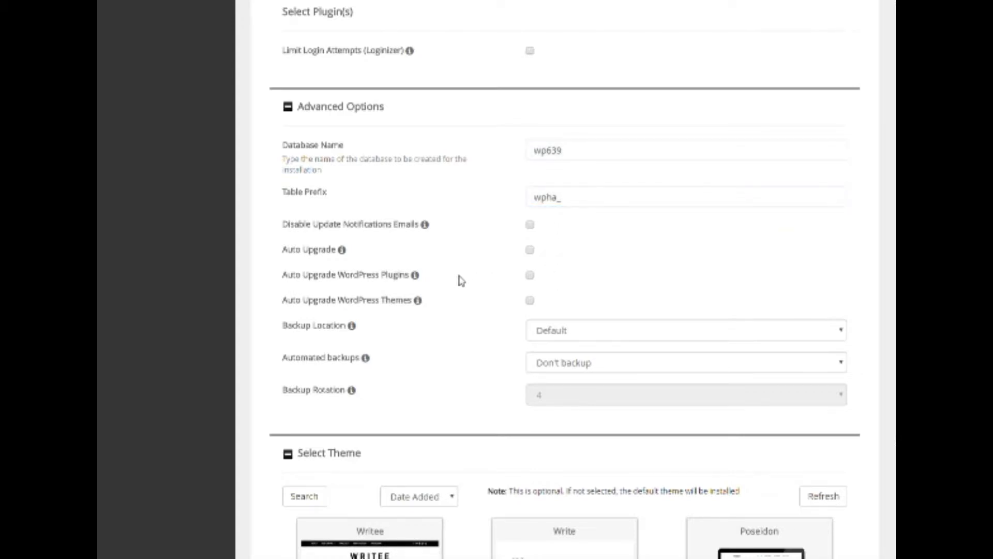
pyautogui.moveTo(419, 301)
pyautogui.moveTo(346, 255)
pyautogui.click(530, 250)
pyautogui.scroll(-1, 478, 290)
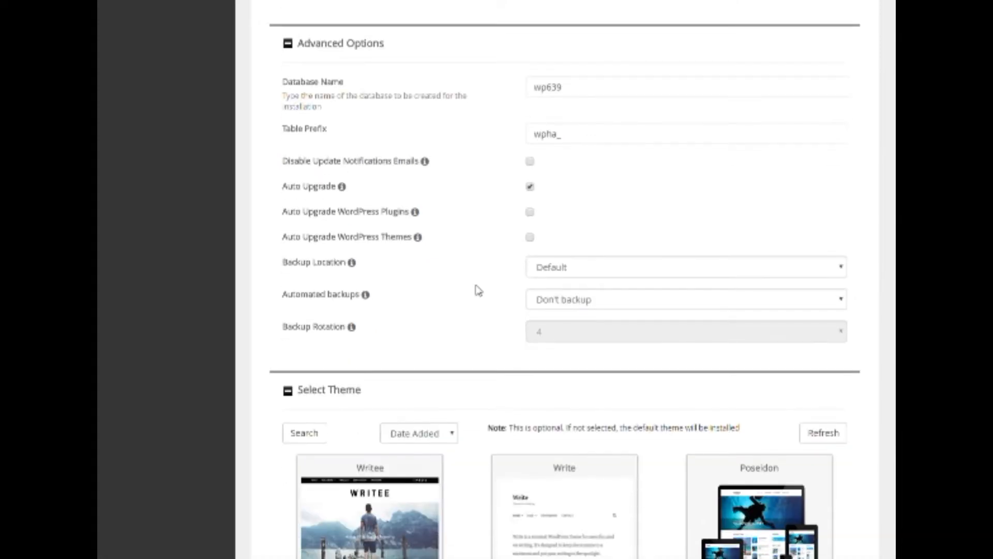
pyautogui.scroll(-1, 466, 290)
pyautogui.click(840, 205)
pyautogui.click(840, 205)
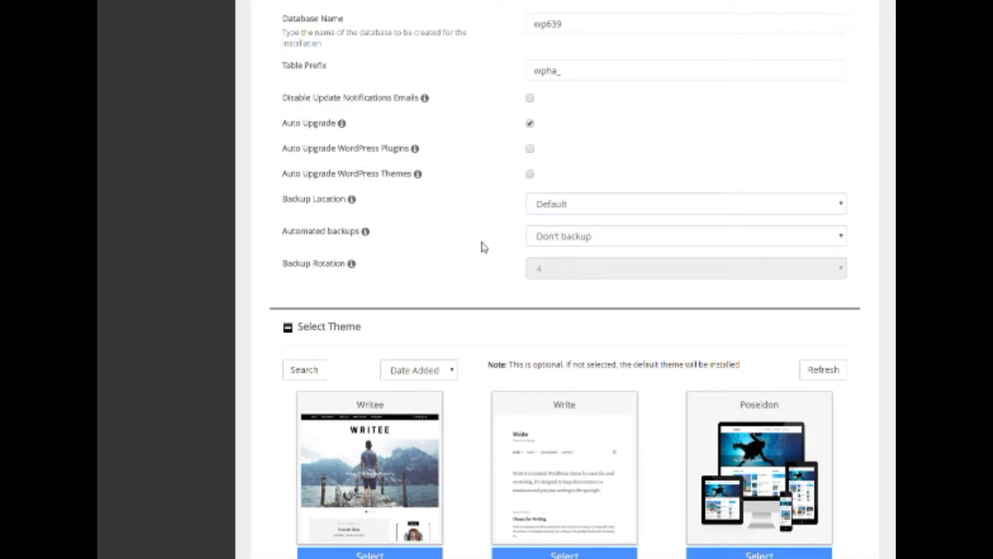
# Browse to the next themes (Pixel-Linear, Sensible WP, WEN Business) without choosing one.
pyautogui.scroll(-1, 483, 247)
pyautogui.scroll(-2, 484, 247)
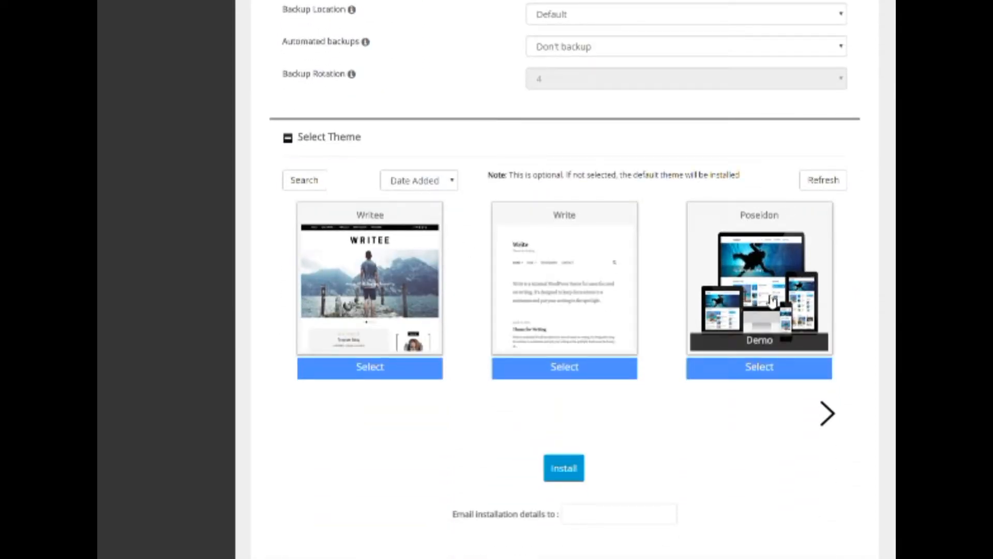
pyautogui.click(828, 415)
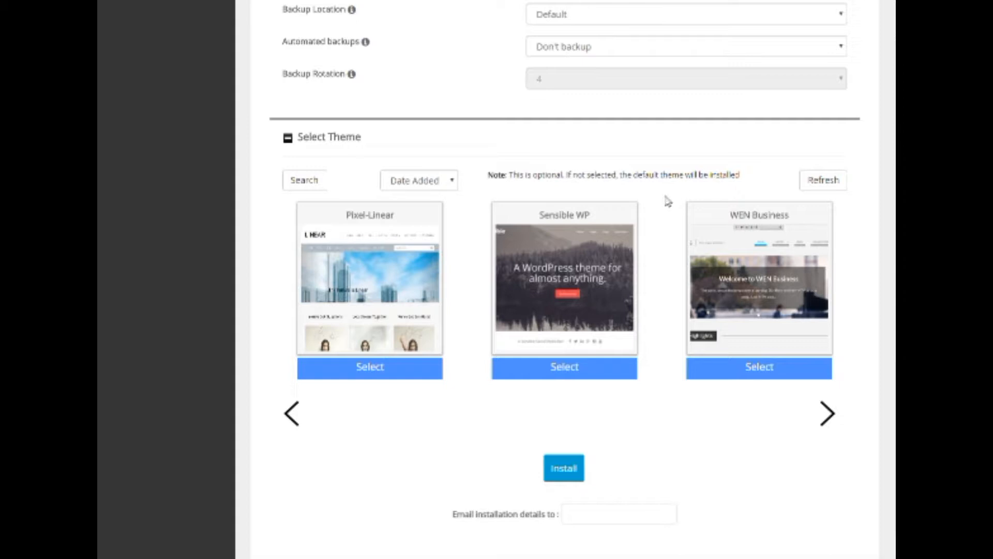
pyautogui.scroll(-1, 661, 445)
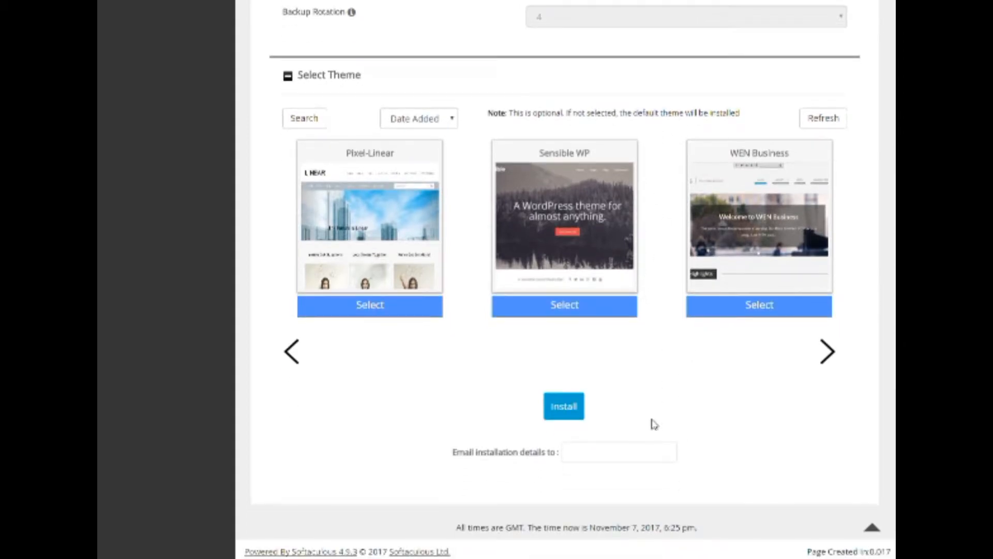
pyautogui.click(589, 445)
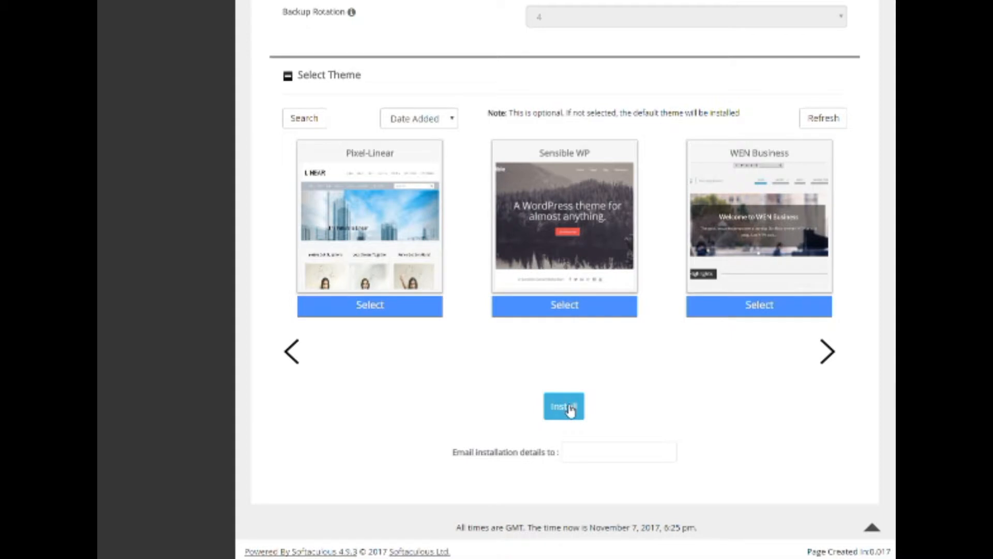
# Install WordPress and, after the Congratulations message, return to the cPanel dashboard.
pyautogui.click(569, 409)
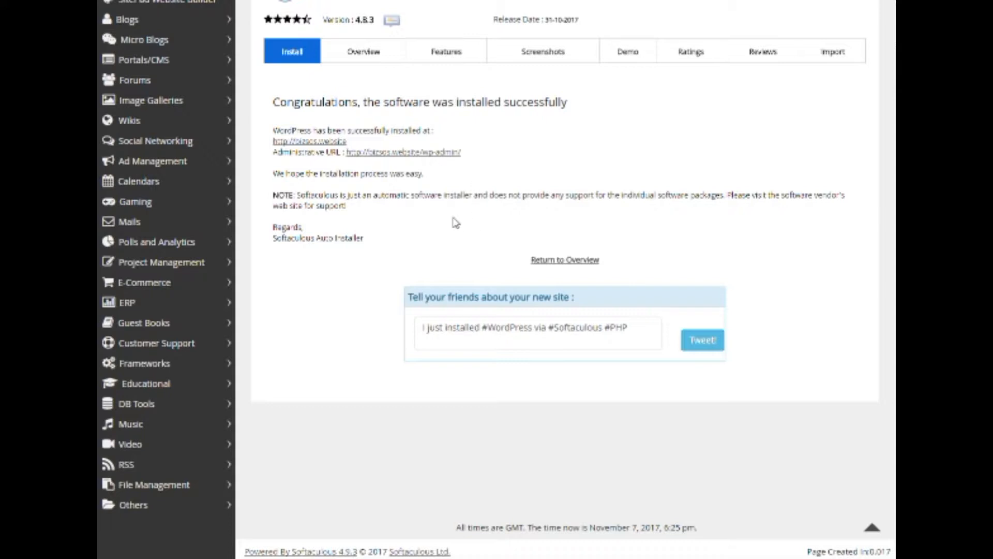
pyautogui.scroll(2, 455, 222)
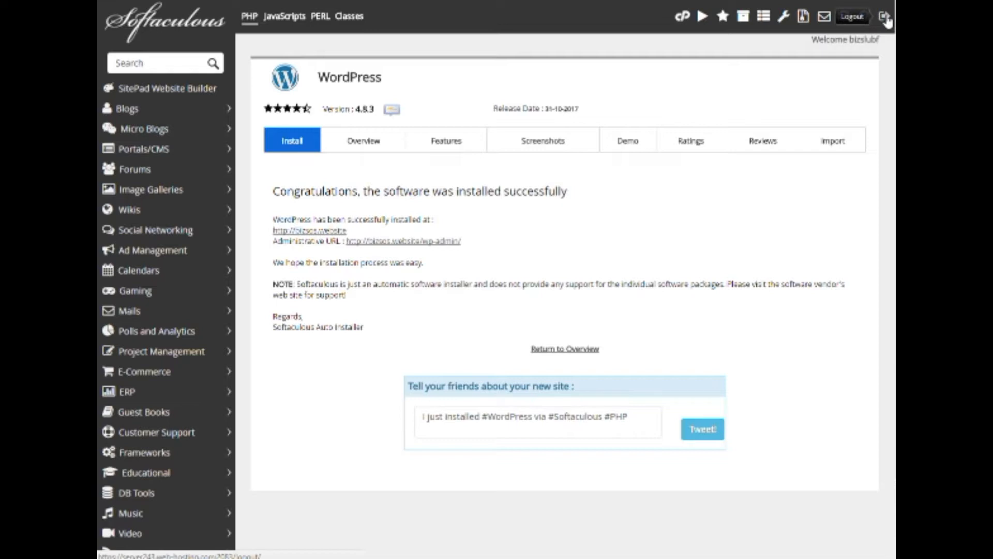
pyautogui.click(684, 17)
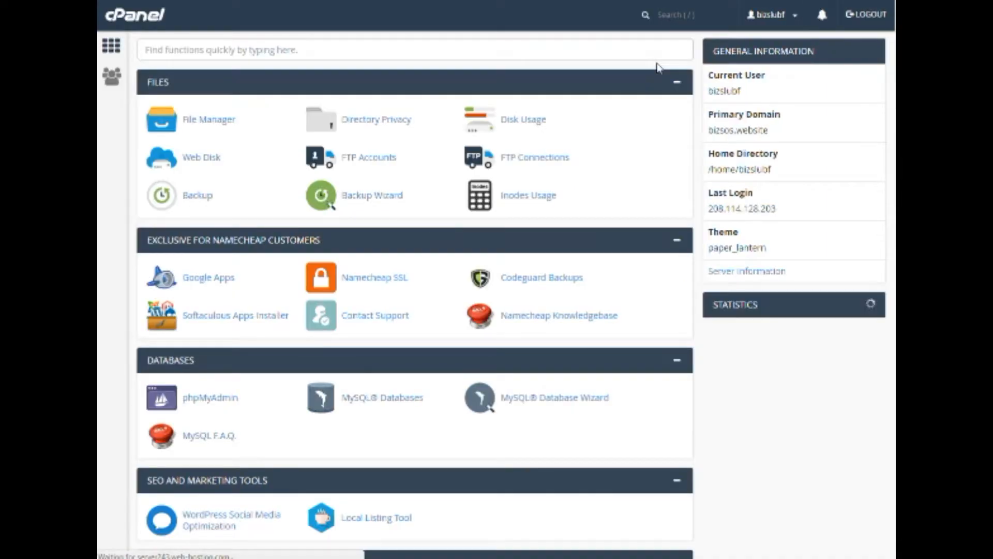
# Open File Manager and go into the public_html folder with the new WordPress files.
pyautogui.click(205, 122)
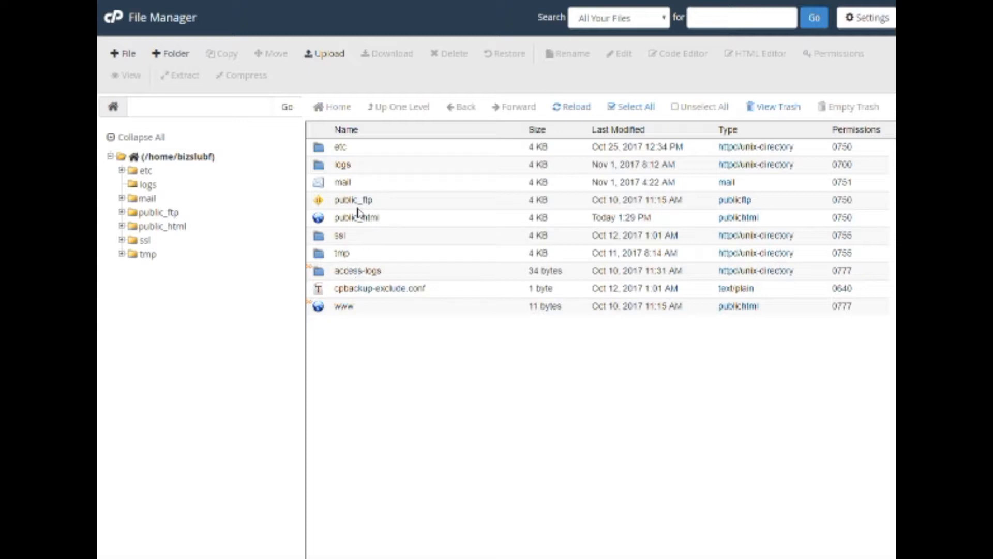
pyautogui.doubleClick(318, 220)
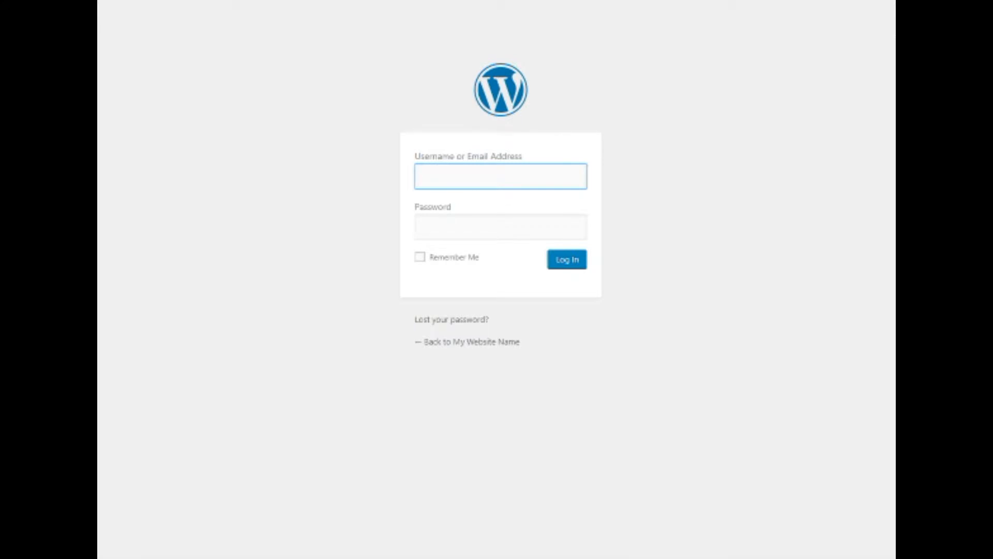
# Log in to WordPress admin with the admin username and pasted password, with Remember Me ticked.
pyautogui.write('Steph')
pyautogui.click(714, 181)
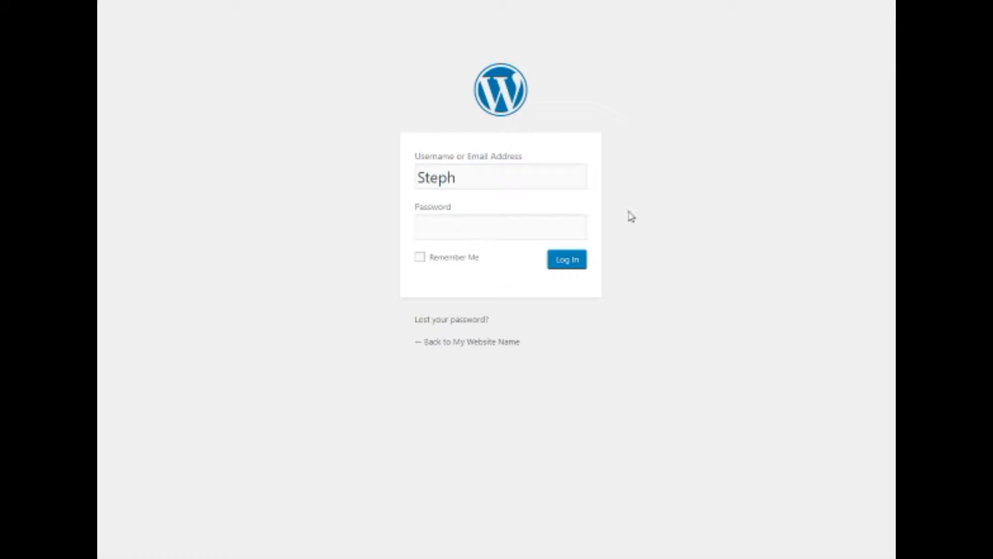
pyautogui.click(478, 226)
pyautogui.rightClick(480, 230)
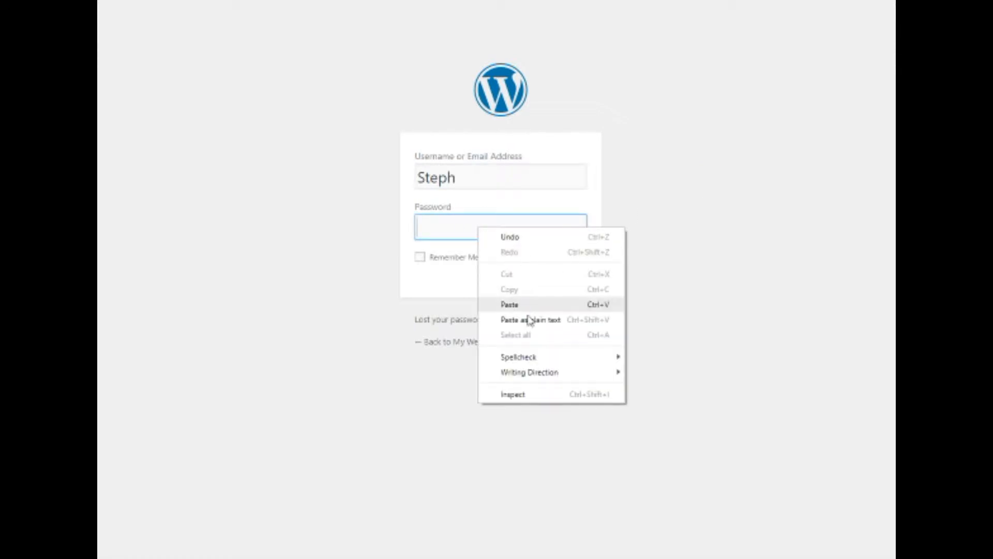
pyautogui.click(526, 318)
pyautogui.click(419, 257)
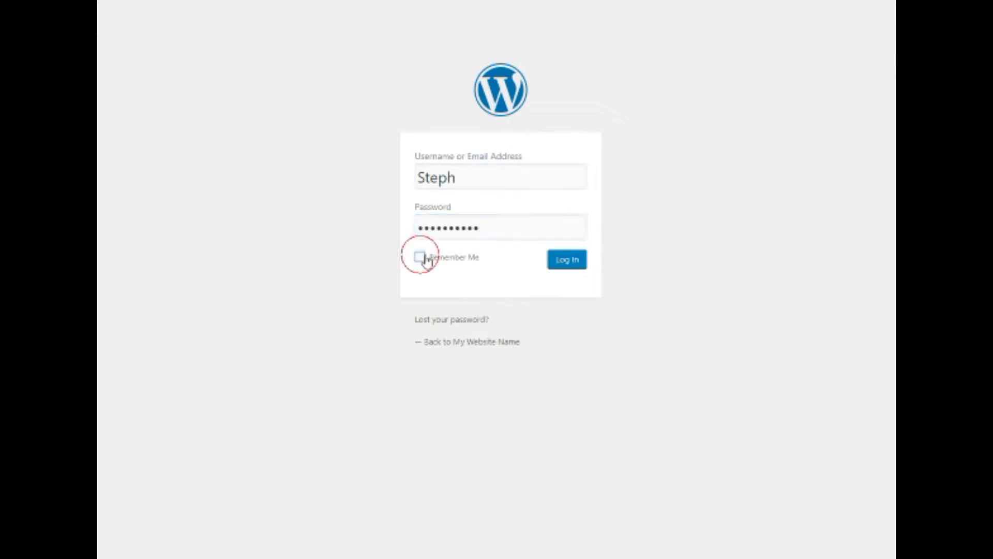
pyautogui.click(566, 263)
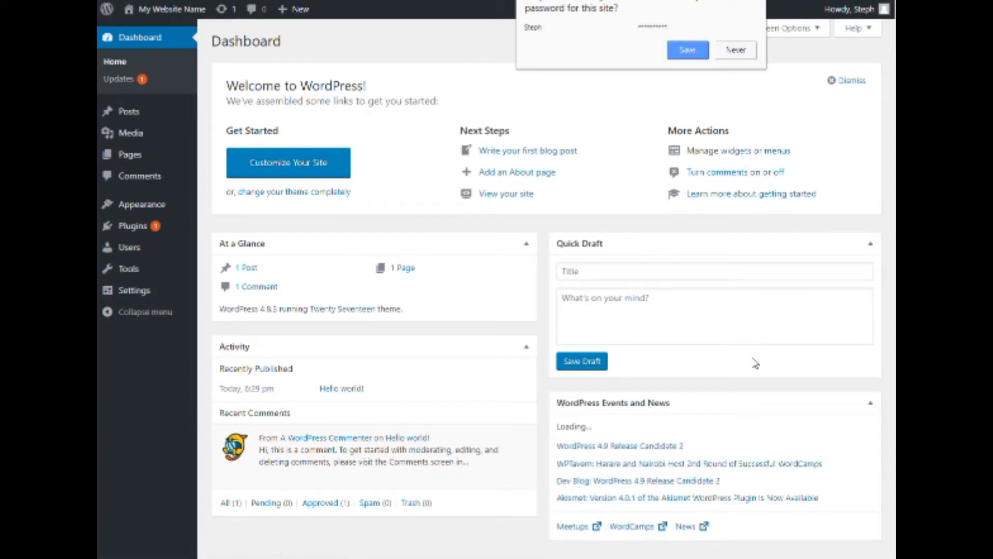
# Dismiss the browser's save-password prompt.
pyautogui.click(672, 49)
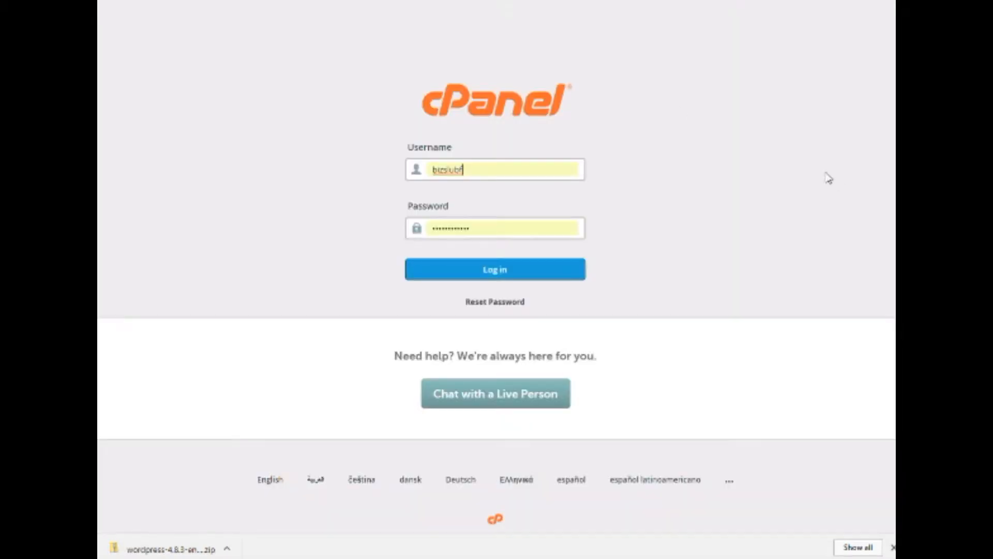
# Sign in to cPanel using the pre-filled account credentials.
pyautogui.click(566, 177)
pyautogui.click(486, 276)
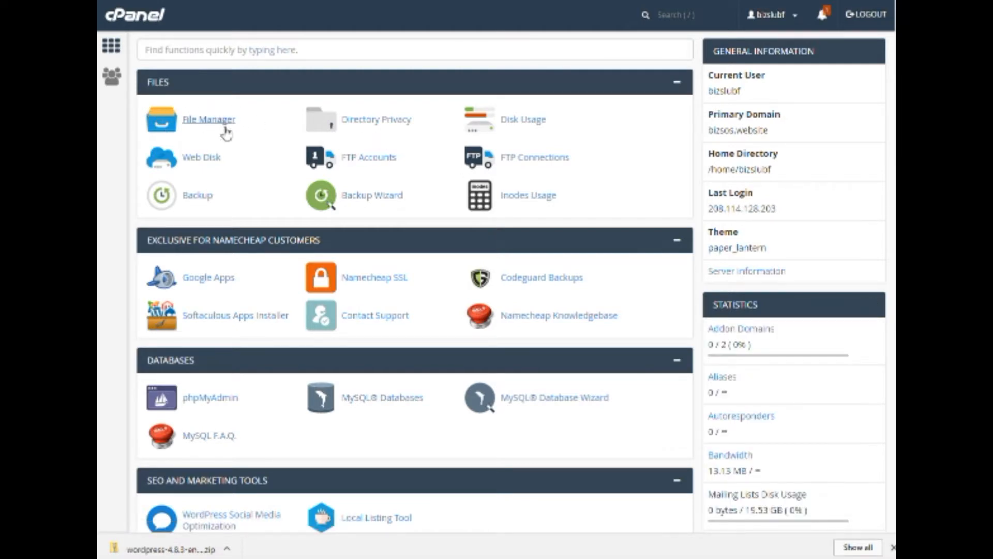
# Open File Manager and go into the public_html folder.
pyautogui.click(219, 121)
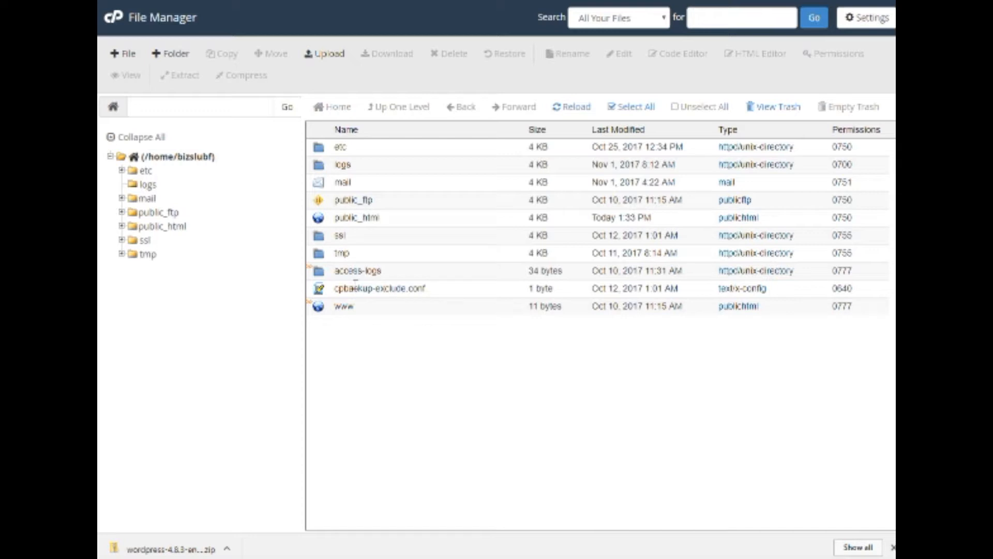
pyautogui.click(316, 218)
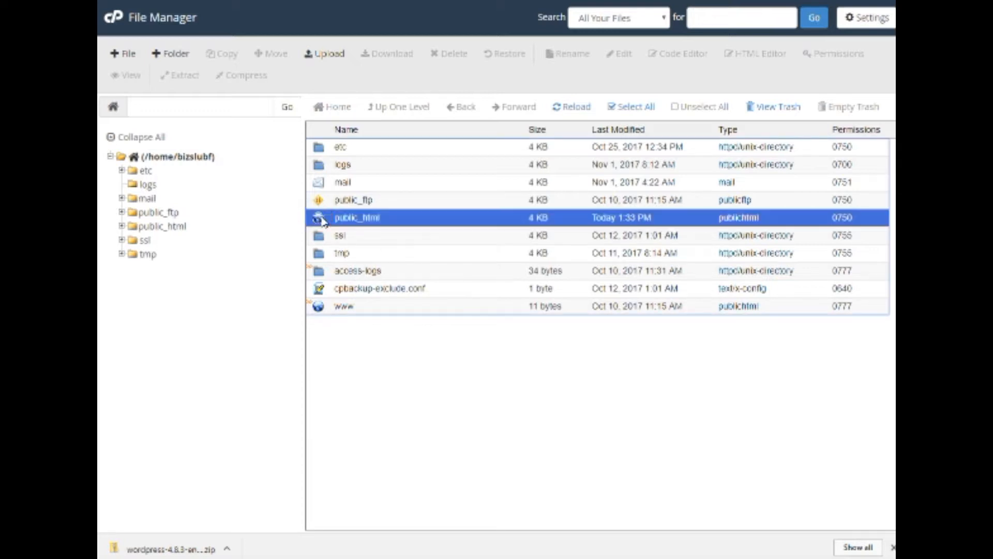
pyautogui.doubleClick(319, 220)
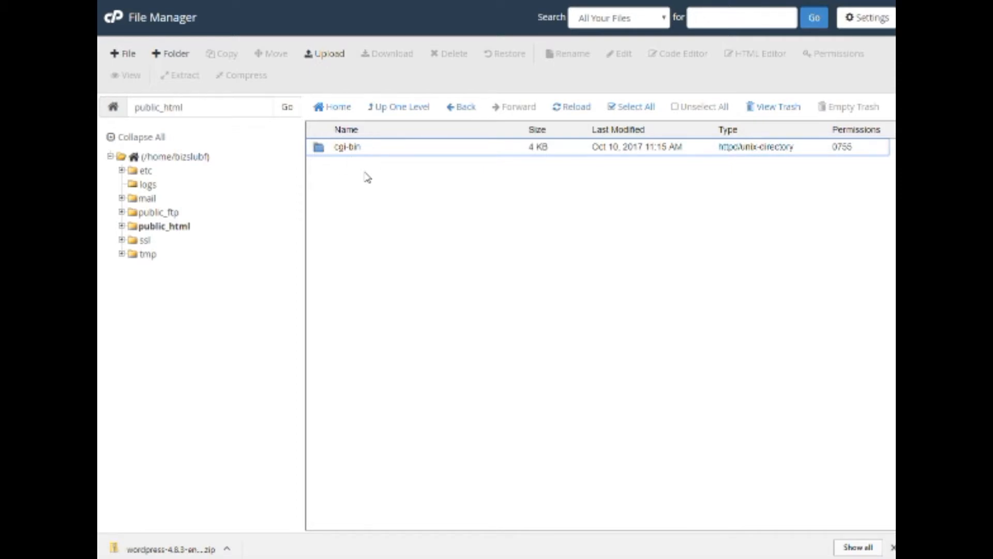
# Upload wordpress-4.8.3-en_CA.zip into public_html by dragging it onto the upload page.
pyautogui.click(322, 54)
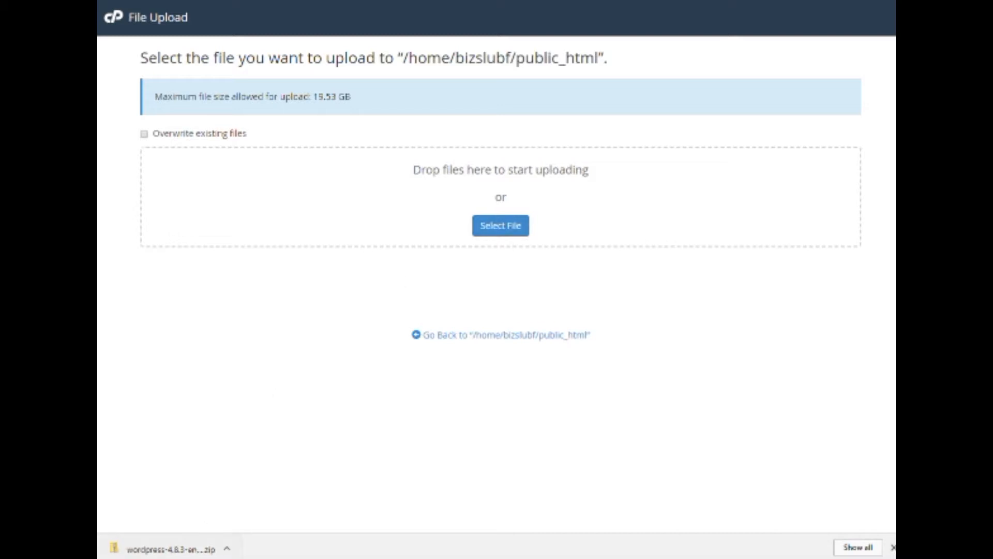
pyautogui.click(169, 547)
pyautogui.moveTo(170, 547); pyautogui.dragTo(497, 186)
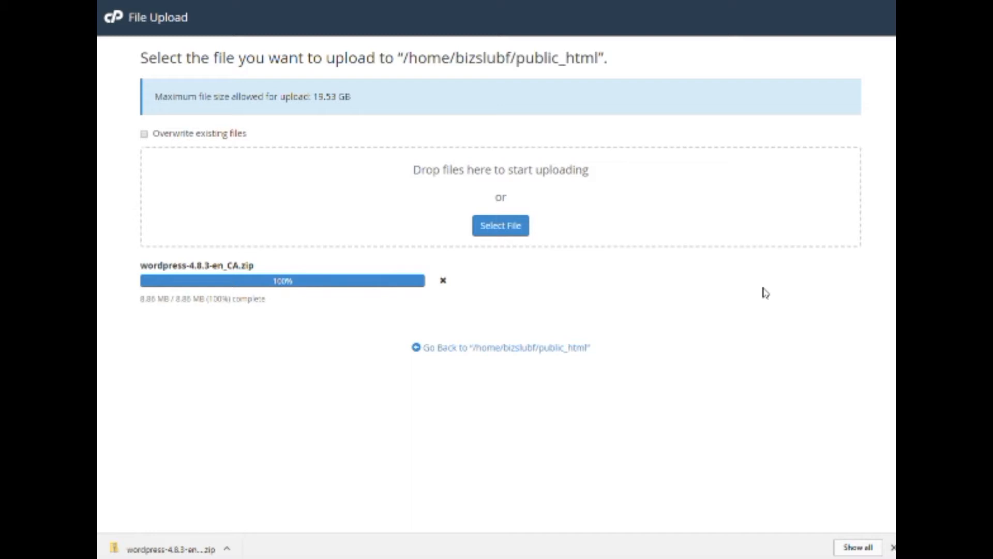
pyautogui.click(569, 347)
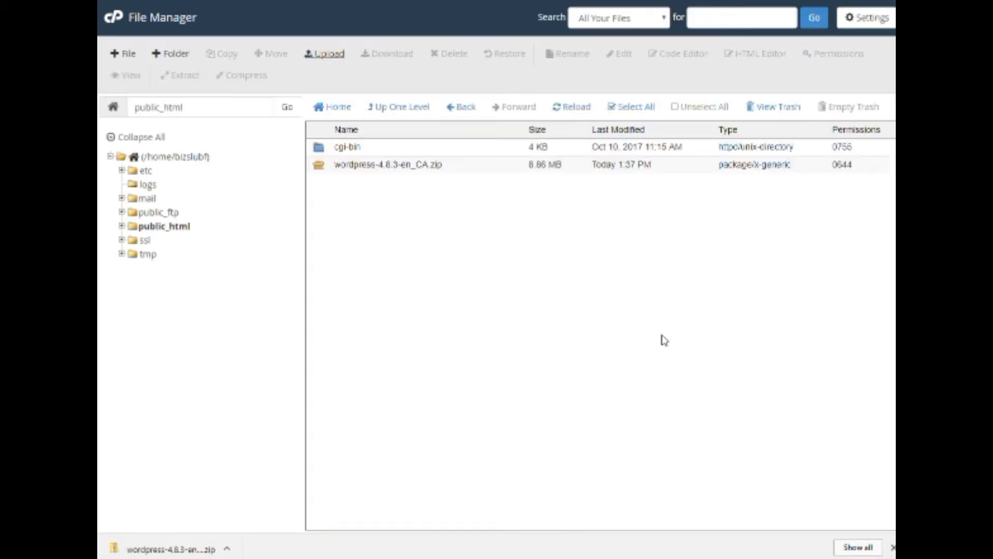
# Extract wordpress-4.8.3-en_CA.zip into public_html, producing a wordpress folder.
pyautogui.click(357, 164)
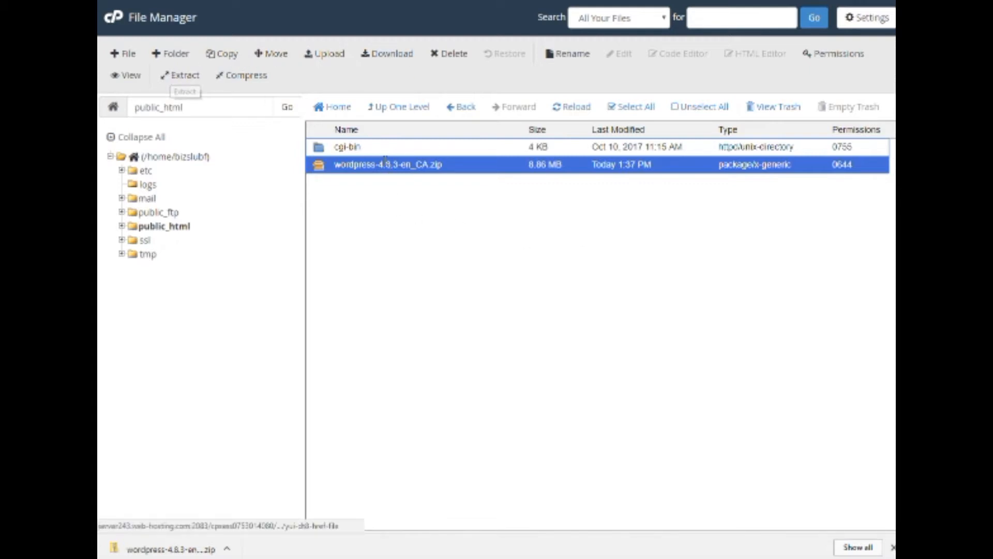
pyautogui.click(400, 165)
pyautogui.rightClick(400, 166)
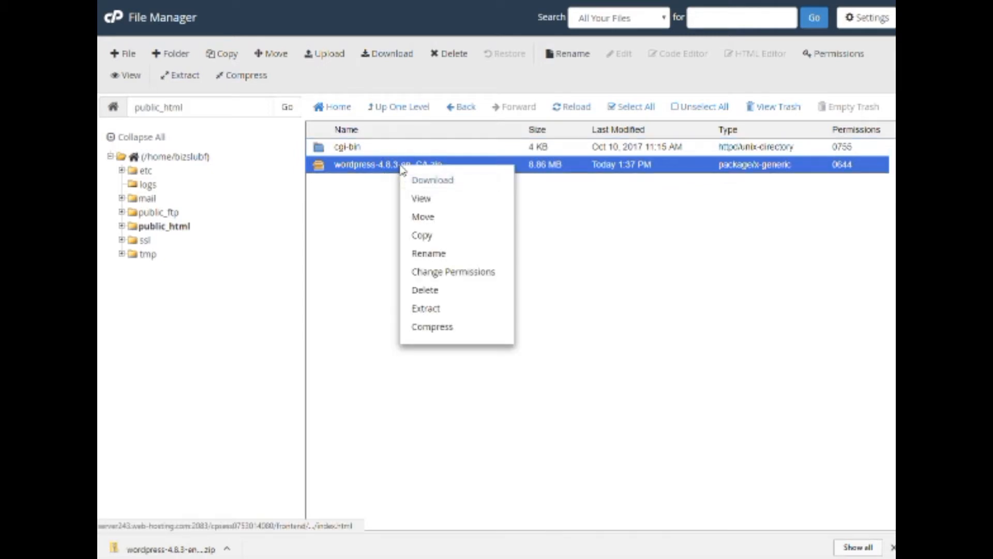
pyautogui.click(448, 310)
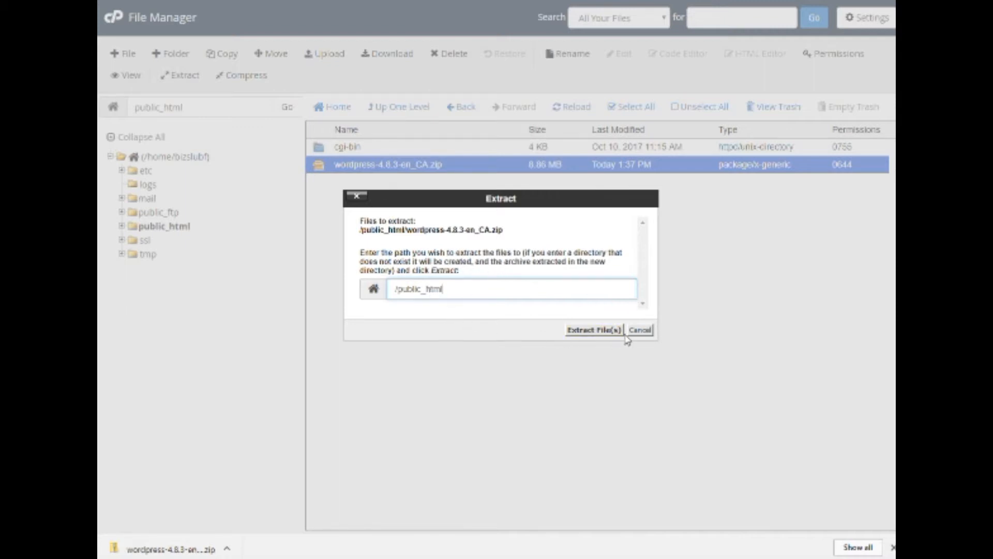
pyautogui.click(600, 331)
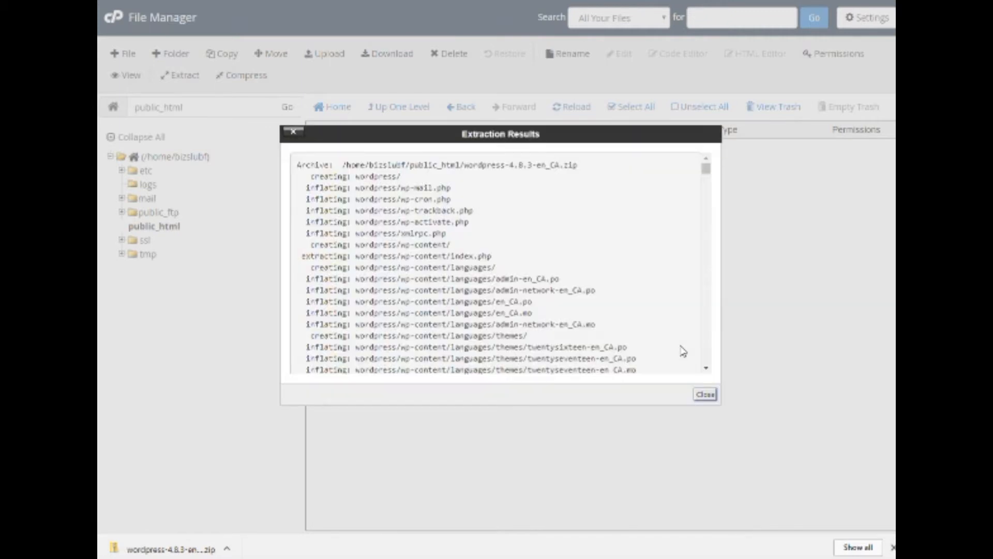
pyautogui.click(706, 395)
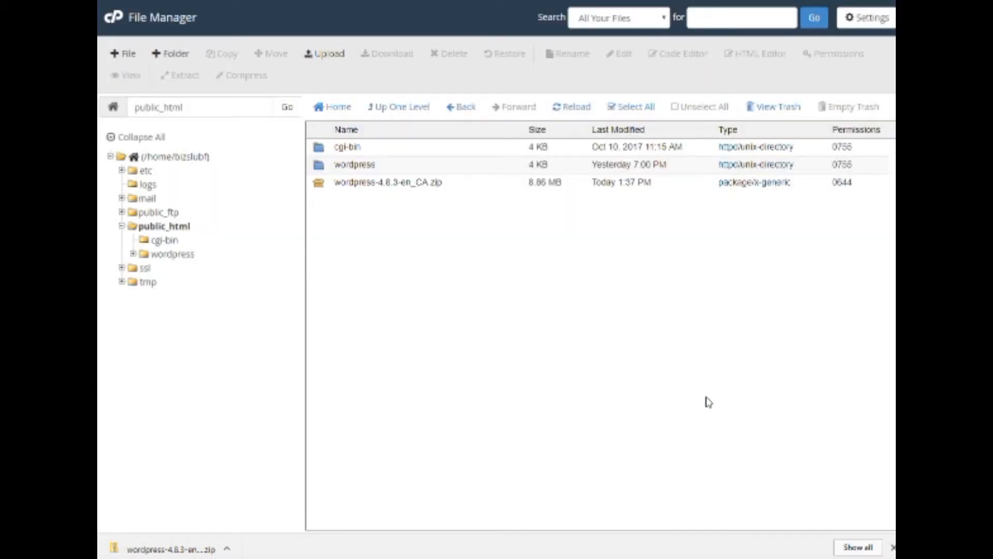
# Move all files from the wordpress folder to /public_html/.
pyautogui.doubleClick(320, 170)
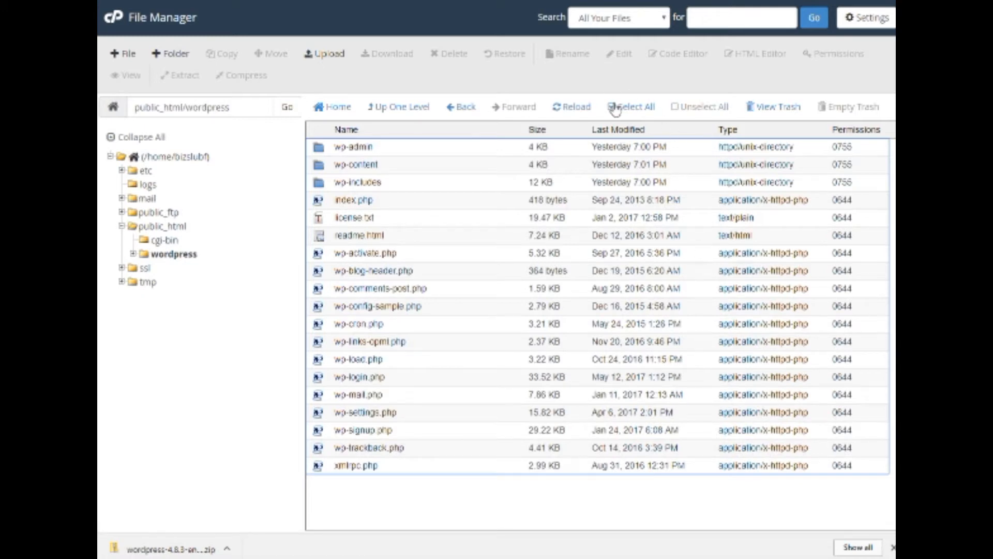
pyautogui.click(631, 107)
pyautogui.rightClick(461, 220)
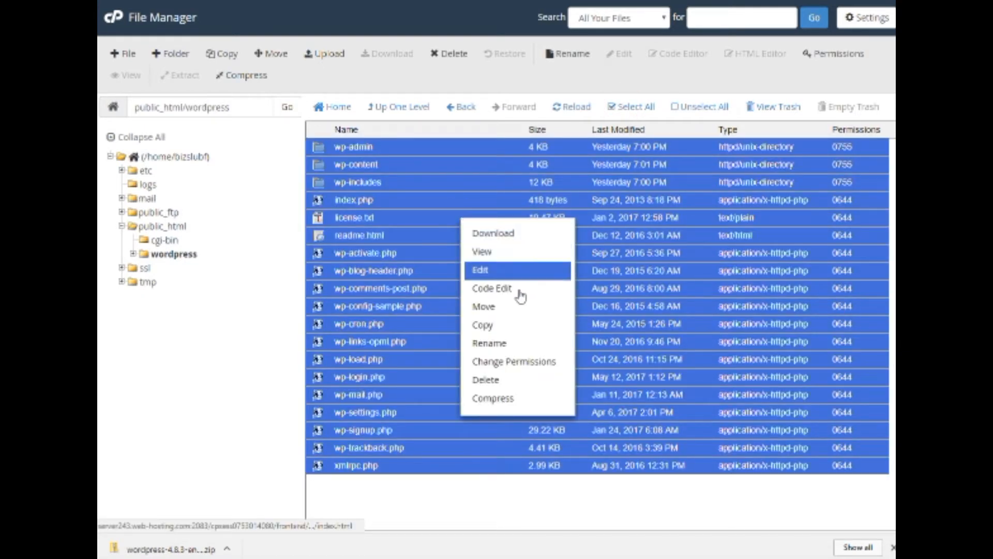
pyautogui.click(513, 308)
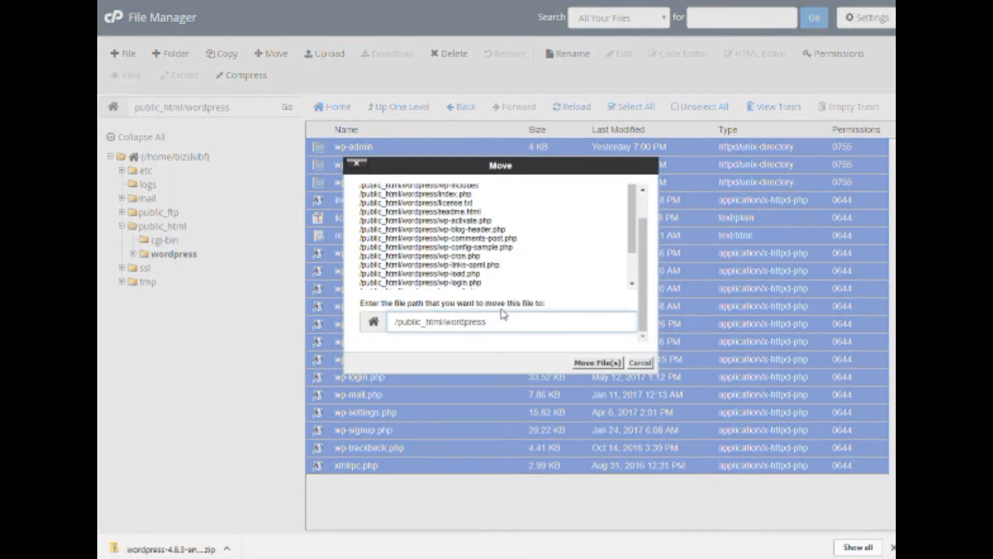
pyautogui.moveTo(445, 322); pyautogui.dragTo(546, 323)
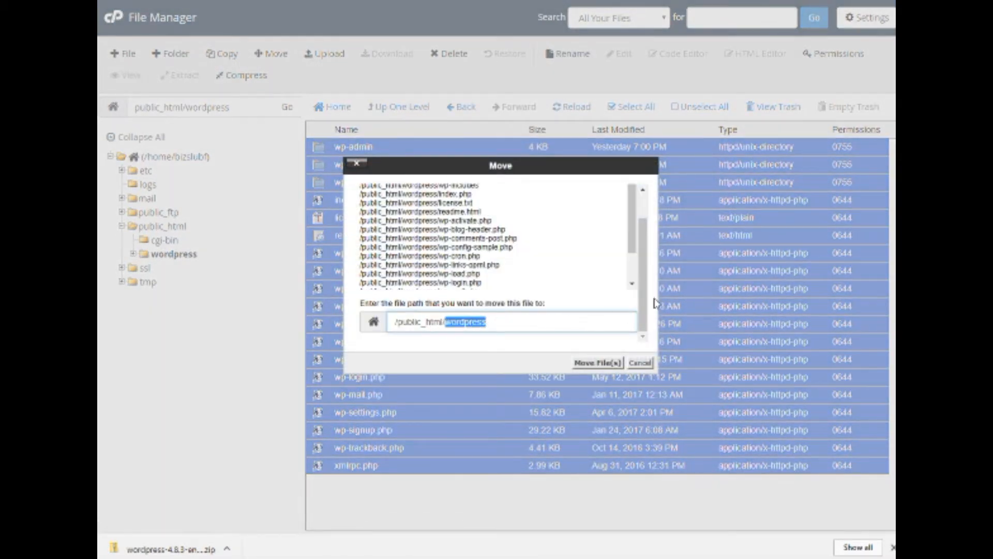
pyautogui.press('BackSpace')
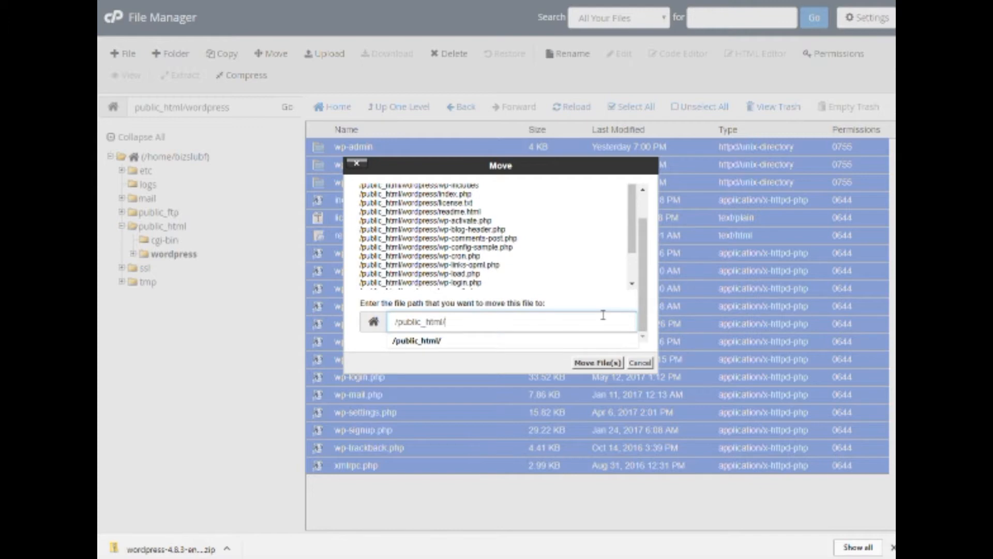
pyautogui.click(590, 363)
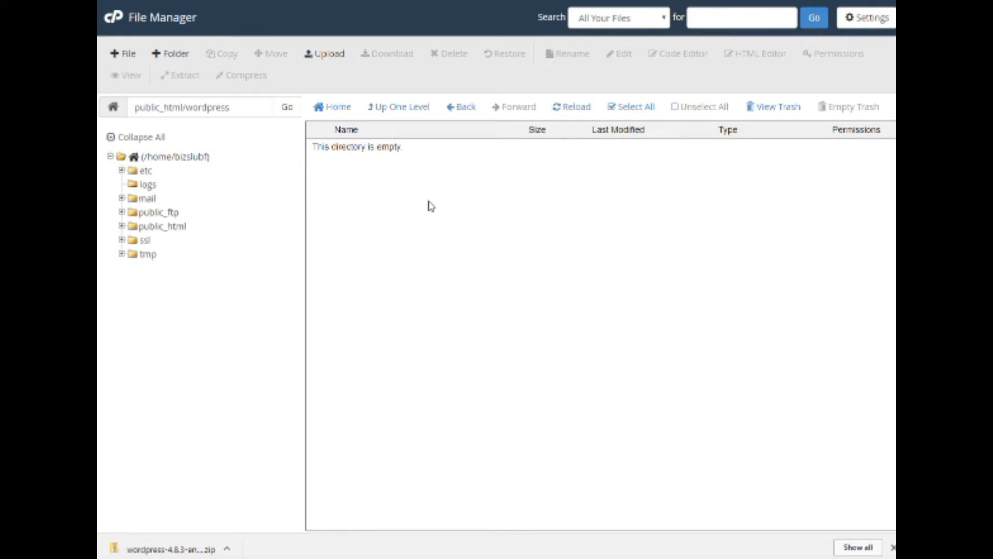
# Permanently delete the empty wordpress folder from public_html, skipping the trash.
pyautogui.click(389, 108)
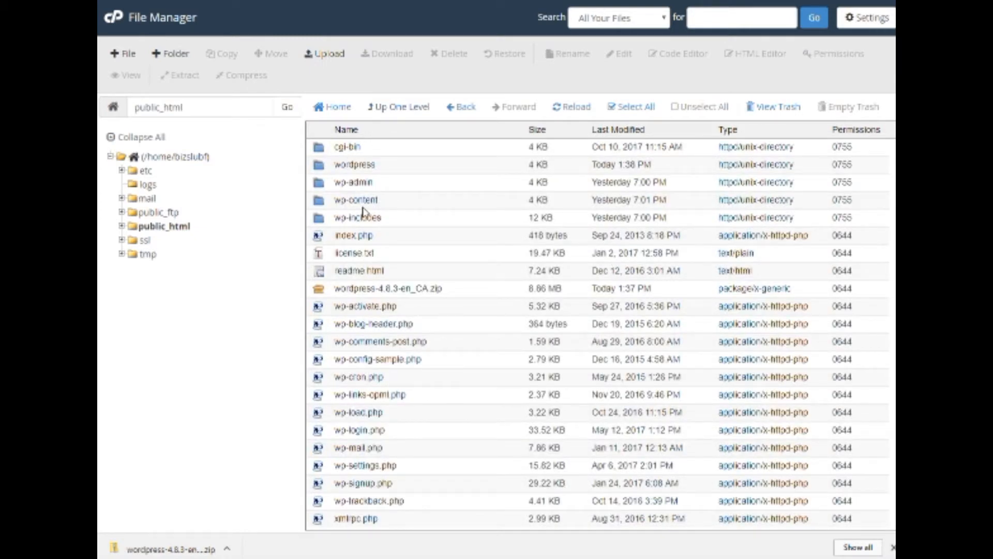
pyautogui.click(354, 164)
pyautogui.rightClick(355, 164)
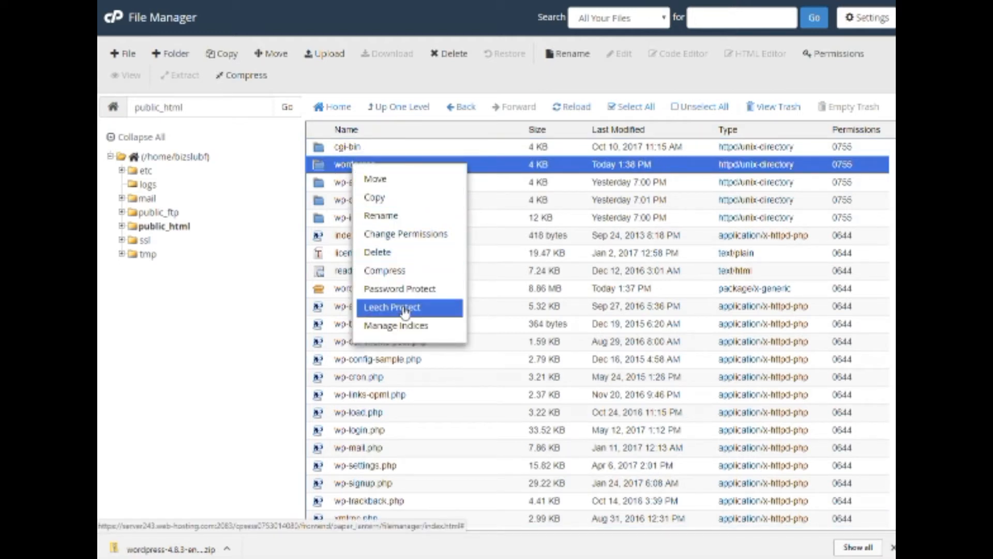
pyautogui.click(393, 253)
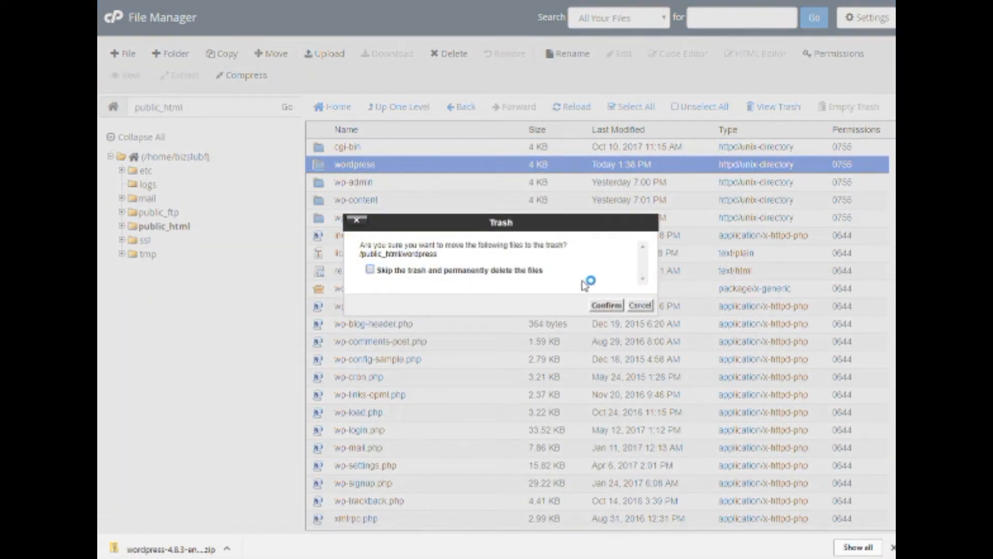
pyautogui.click(370, 269)
pyautogui.click(603, 305)
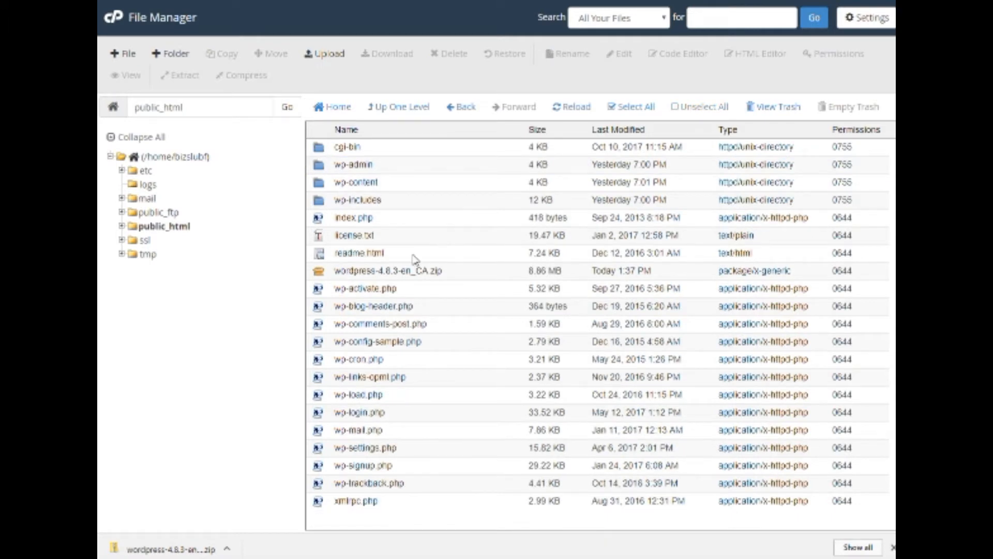
# Start deleting the WordPress zip with Skip the trash ticked.
pyautogui.click(414, 271)
pyautogui.rightClick(414, 271)
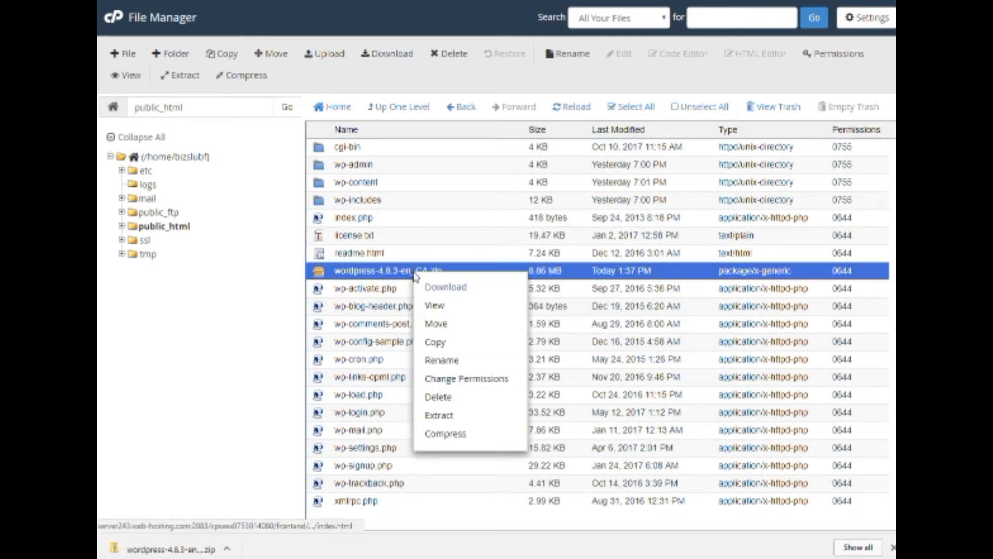
pyautogui.click(457, 399)
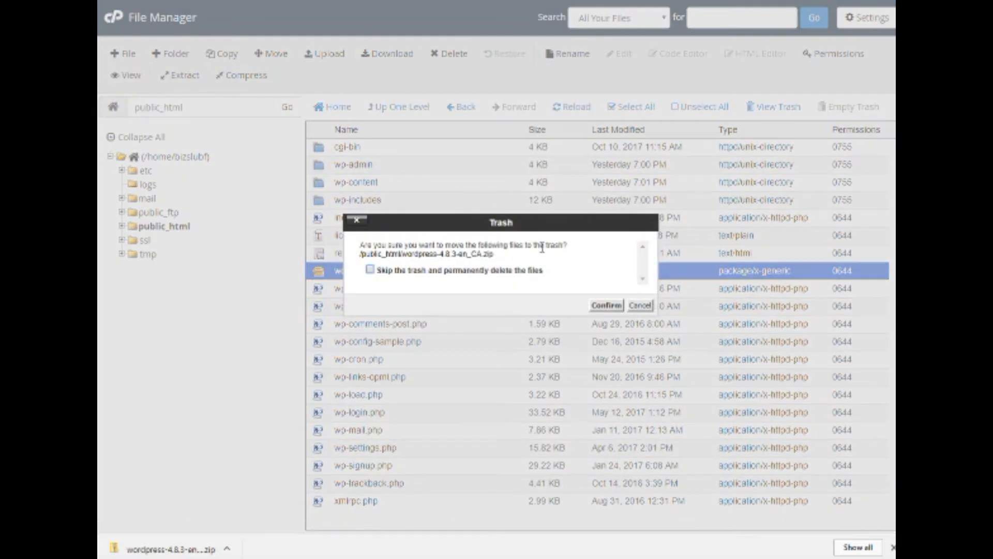
pyautogui.click(371, 270)
# Confirm permanent deletion of the zip and go back to the cPanel home page.
pyautogui.click(603, 306)
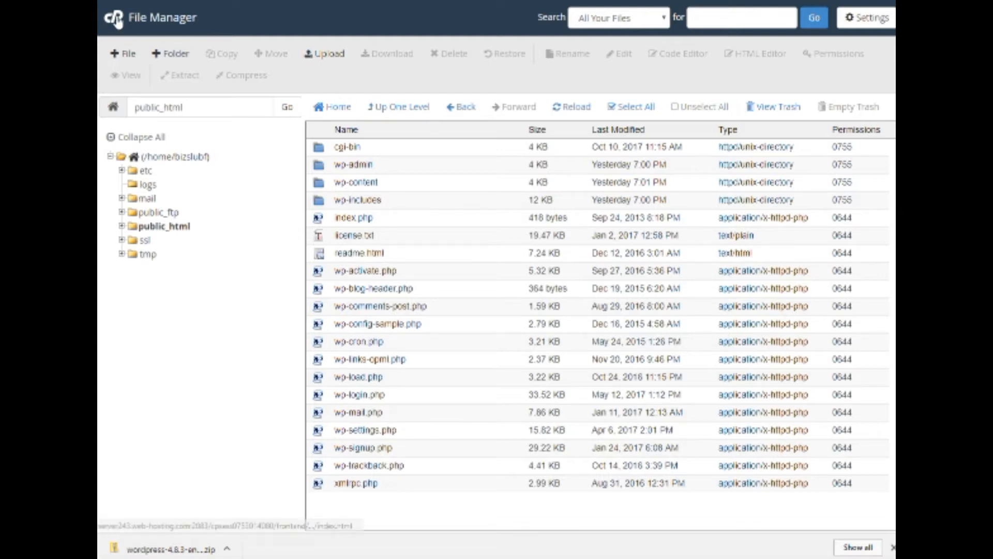
pyautogui.click(267, 62)
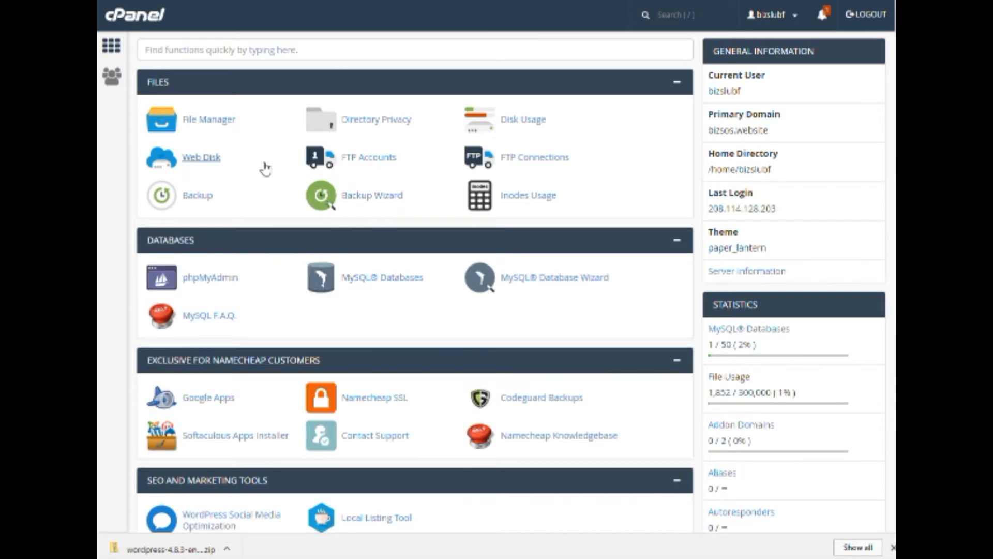
# Create a MySQL database named web1 and return to the MySQL Databases page.
pyautogui.click(361, 286)
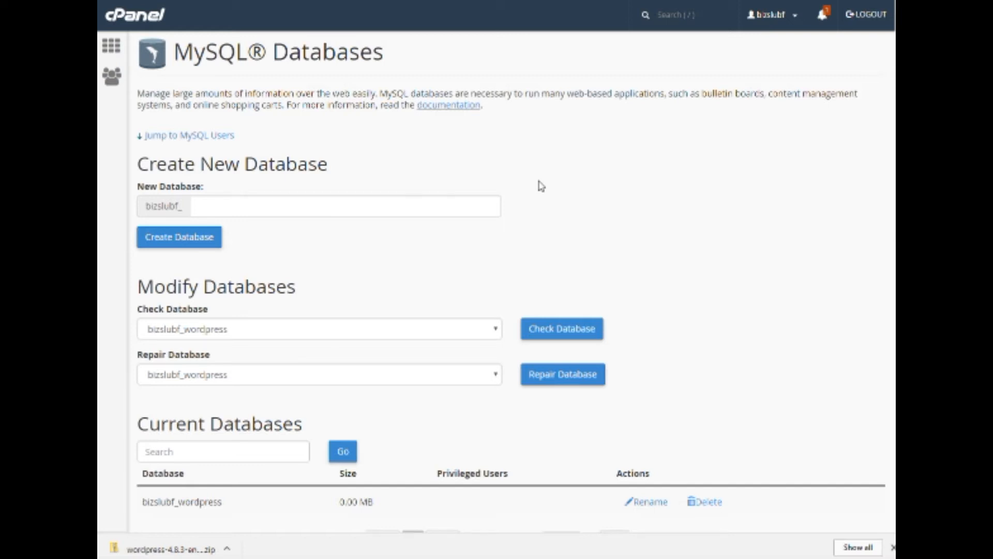
pyautogui.click(414, 206)
pyautogui.write('web1')
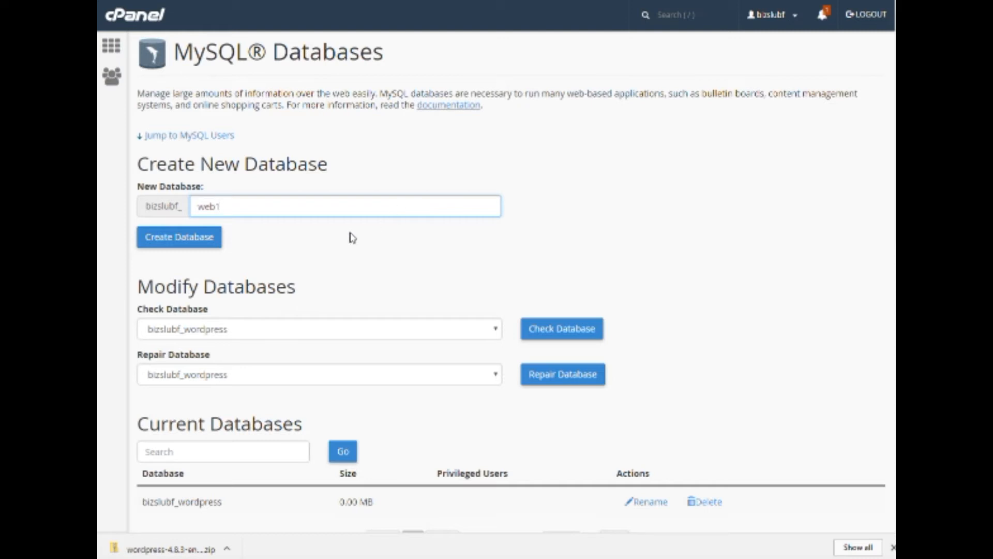
pyautogui.click(204, 238)
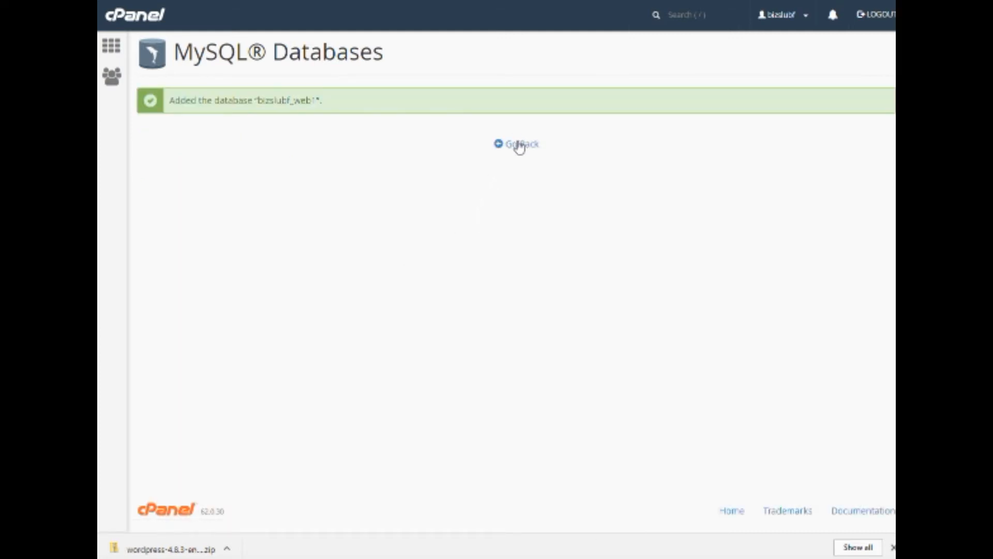
pyautogui.click(519, 147)
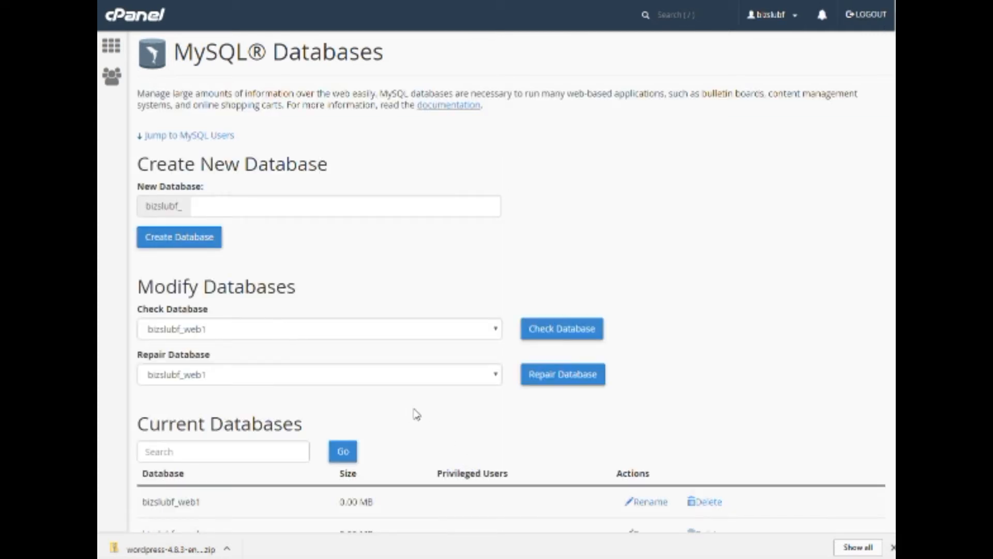
# Enter the new MySQL user's username under Add New User.
pyautogui.scroll(-7, 417, 414)
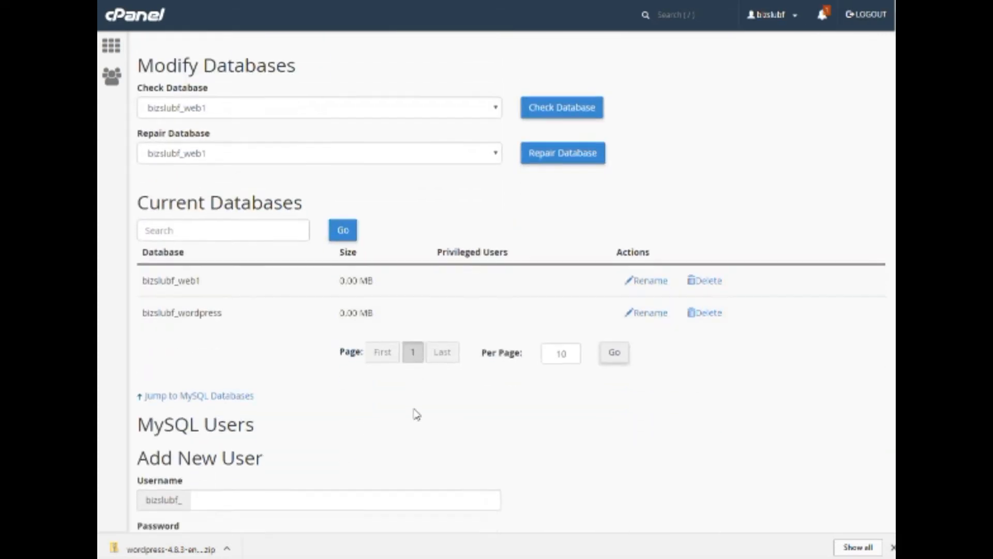
pyautogui.click(215, 342)
pyautogui.write('spe')
pyautogui.press('BackSpace')
pyautogui.press('BackSpace')
pyautogui.write('t')
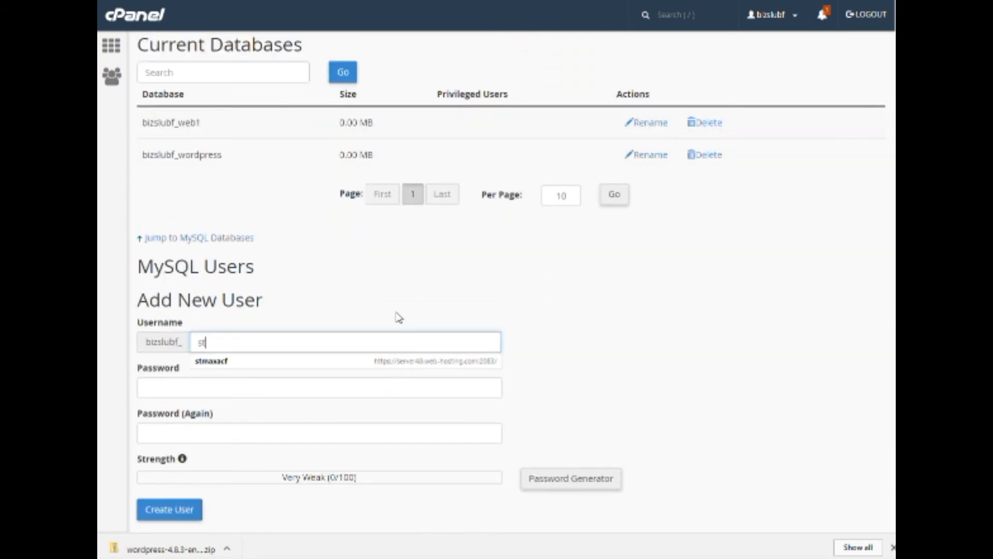
pyautogui.write('eph')
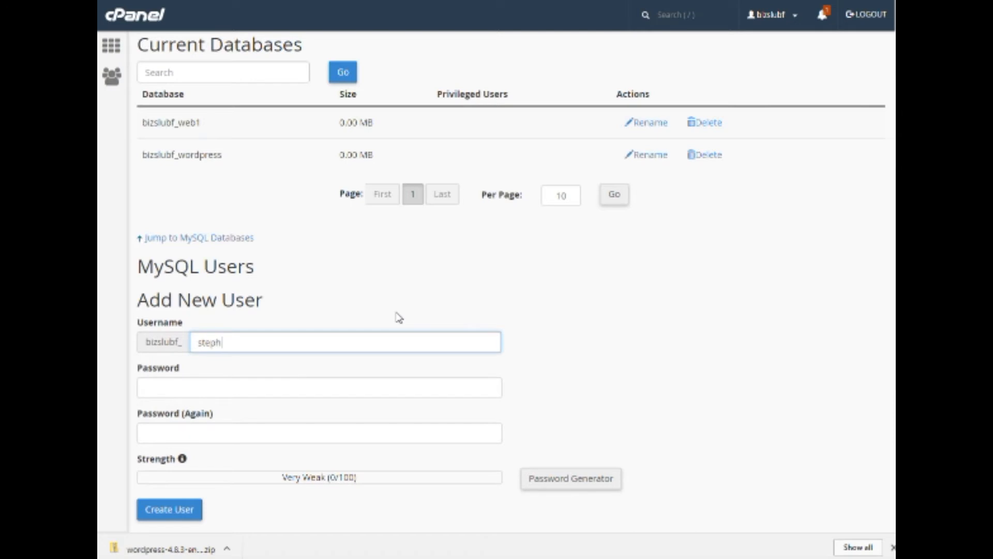
pyautogui.write('rm')
# Generate and copy a Very Strong password, use it for the user, and create the user.
pyautogui.click(329, 393)
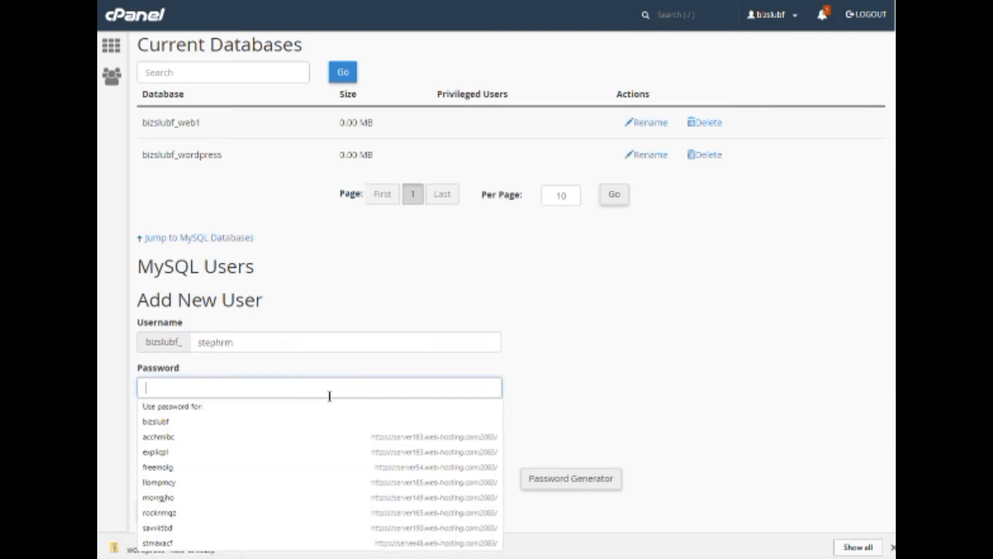
pyautogui.click(551, 392)
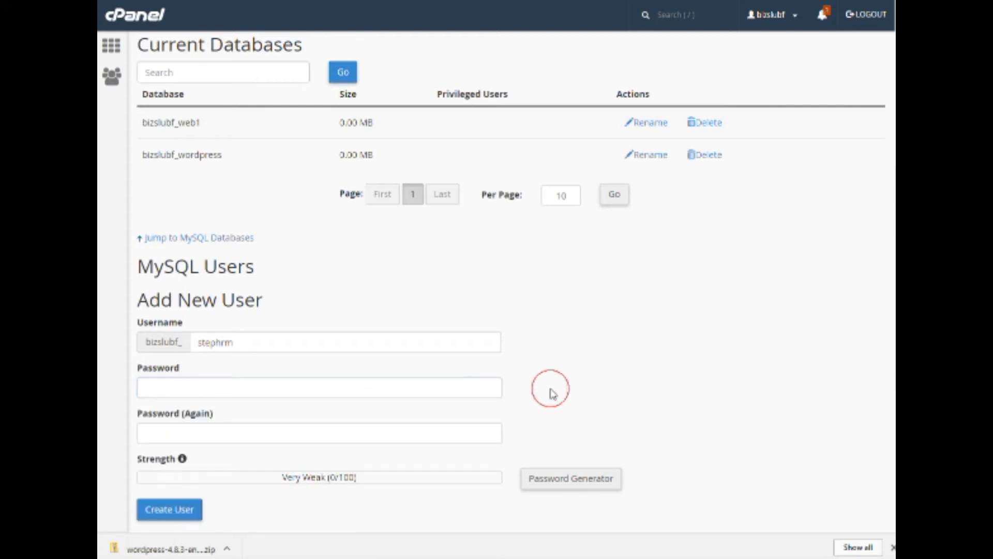
pyautogui.click(557, 482)
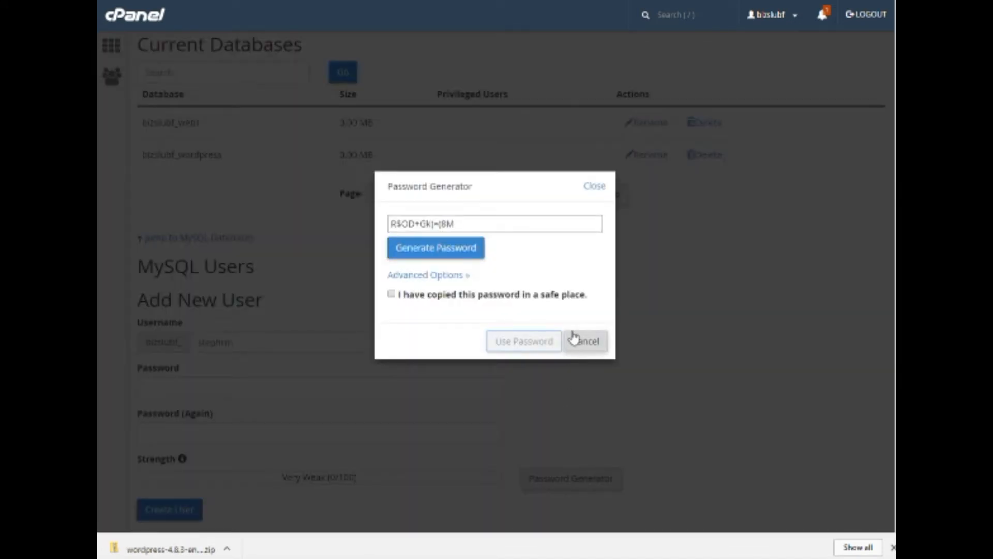
pyautogui.moveTo(475, 222); pyautogui.dragTo(393, 223)
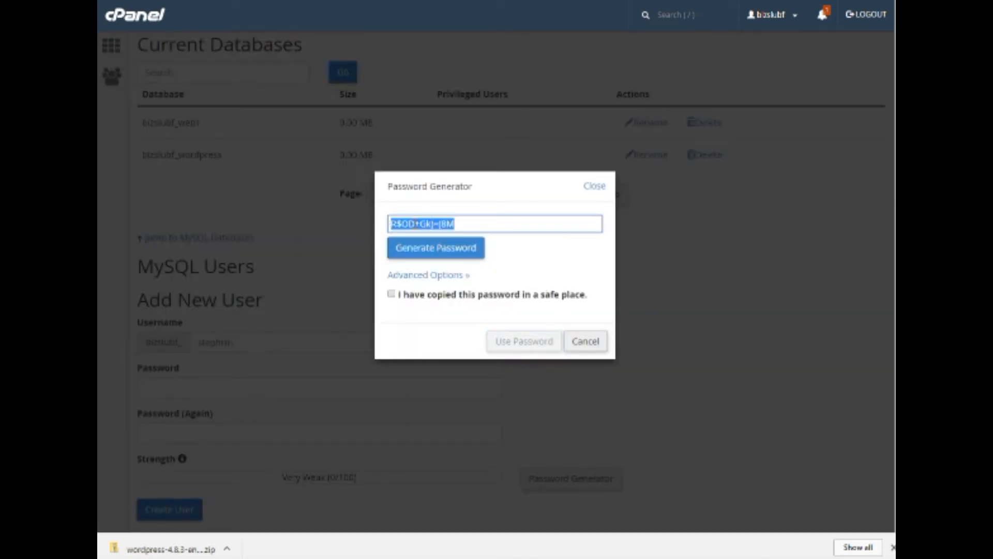
pyautogui.rightClick(416, 223)
pyautogui.click(441, 249)
pyautogui.click(392, 293)
pyautogui.click(524, 342)
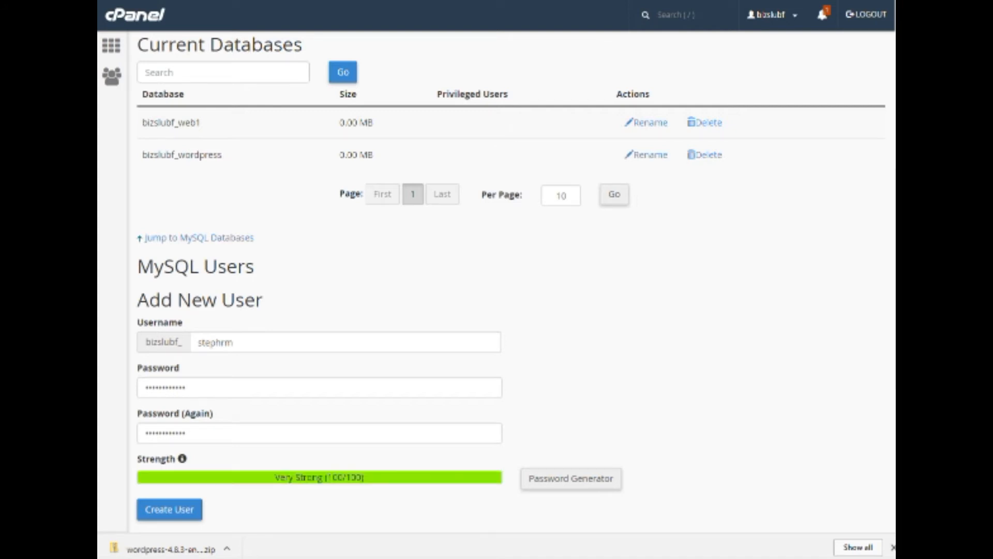
pyautogui.scroll(-3, 177, 387)
pyautogui.click(177, 387)
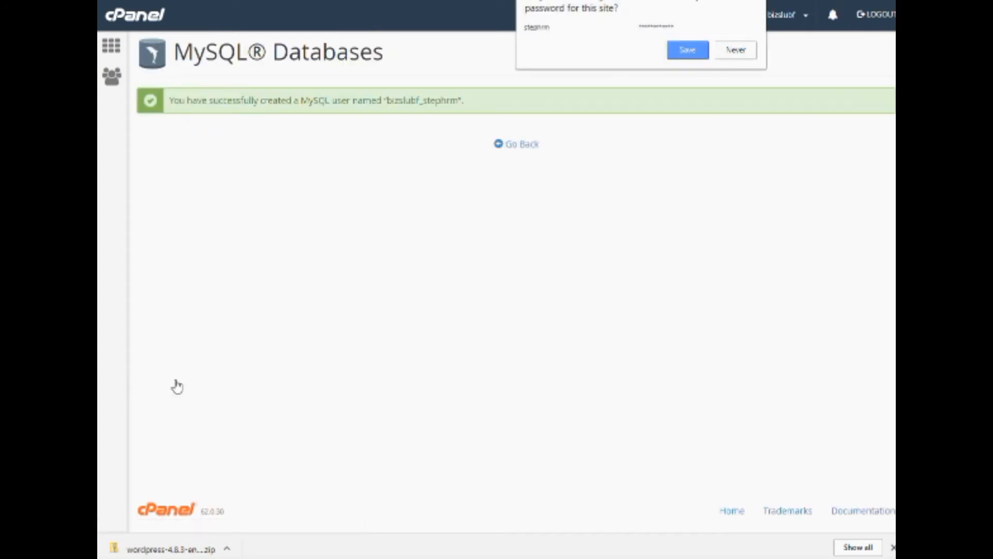
# Back on MySQL Databases, add the new user to the bizslubf_web1 database.
pyautogui.click(750, 49)
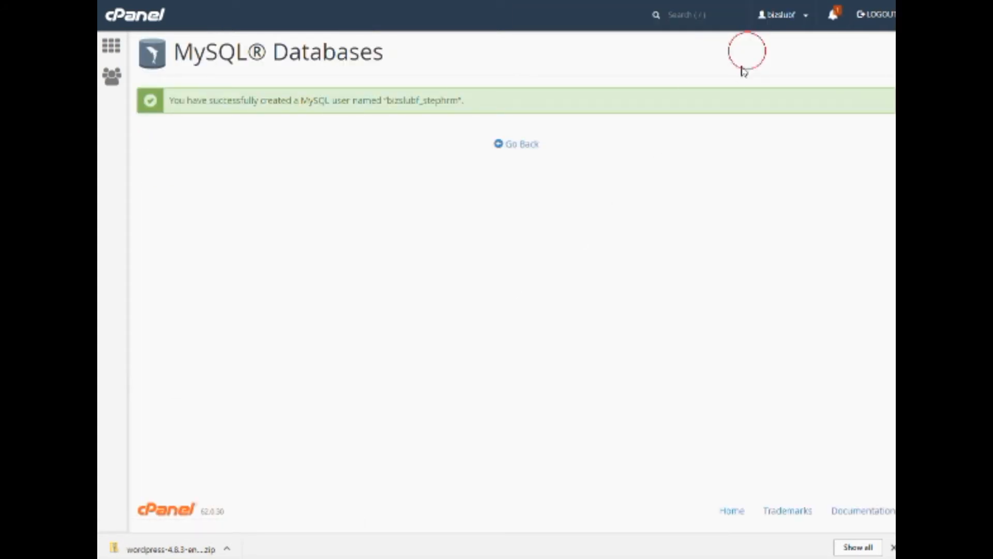
pyautogui.click(525, 146)
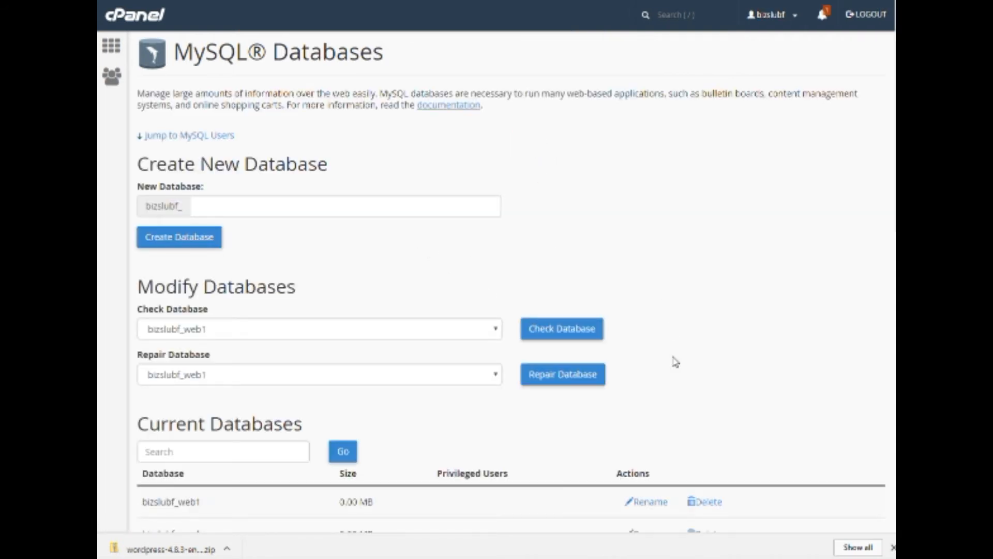
pyautogui.scroll(-2, 675, 359)
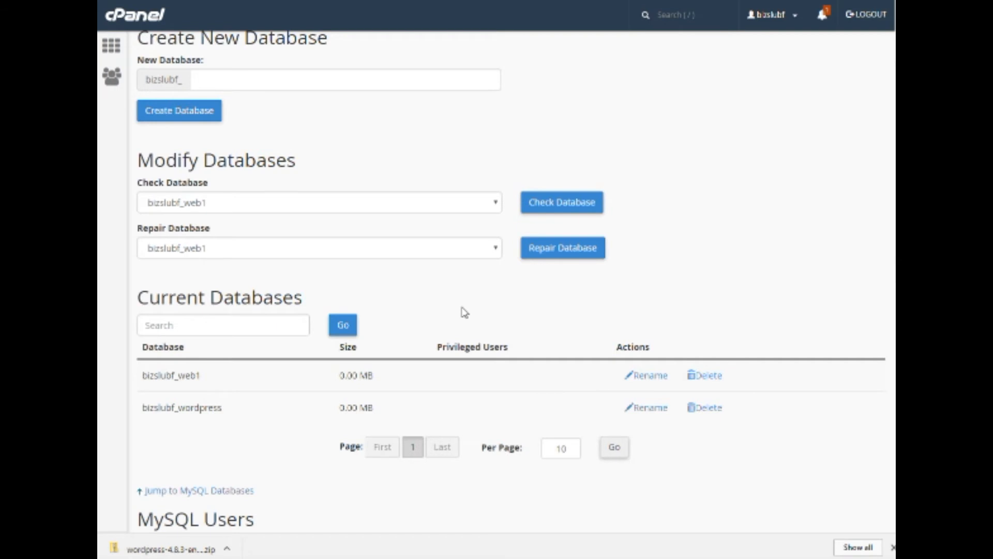
pyautogui.scroll(2, 464, 312)
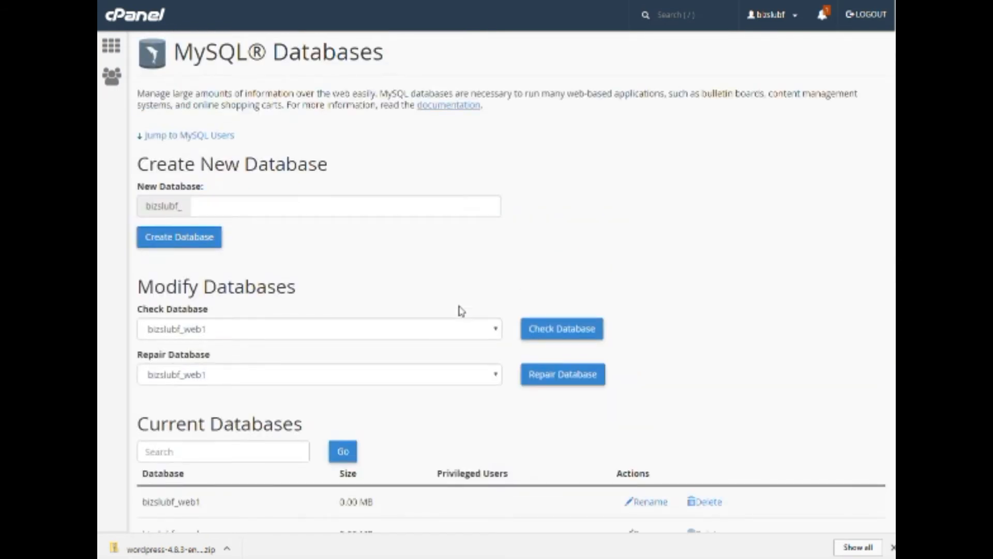
pyautogui.scroll(-8, 461, 309)
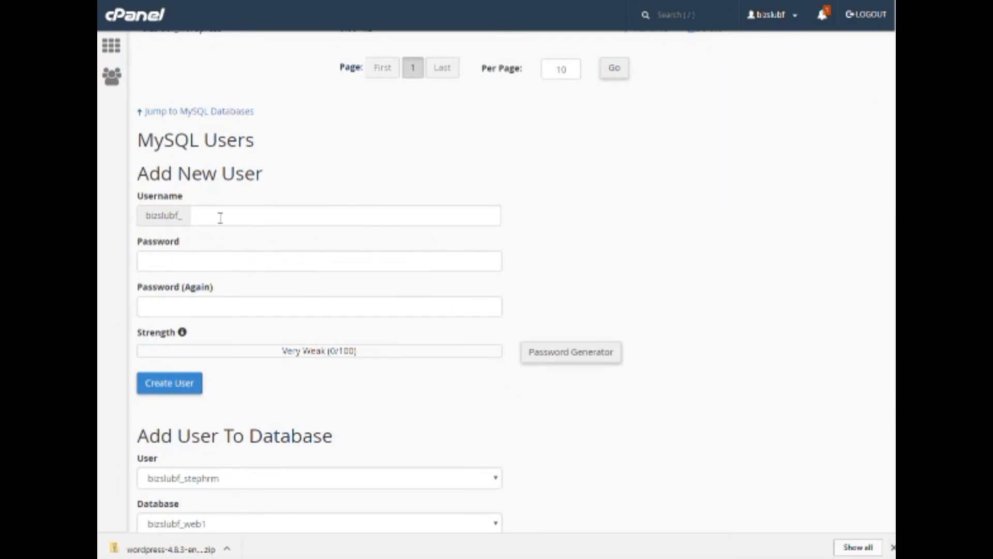
pyautogui.scroll(3, 431, 262)
pyautogui.scroll(-2, 460, 279)
pyautogui.scroll(-4, 467, 279)
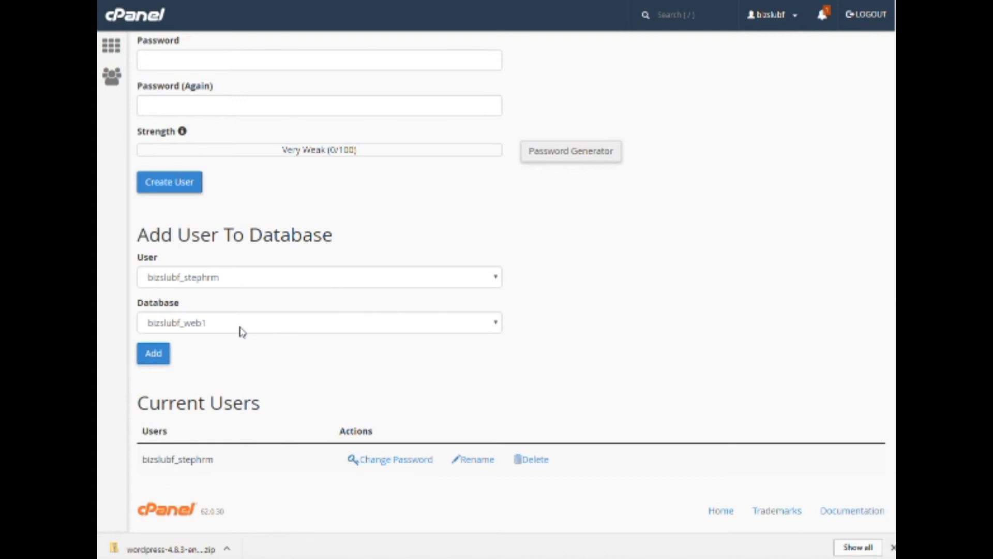
pyautogui.click(162, 362)
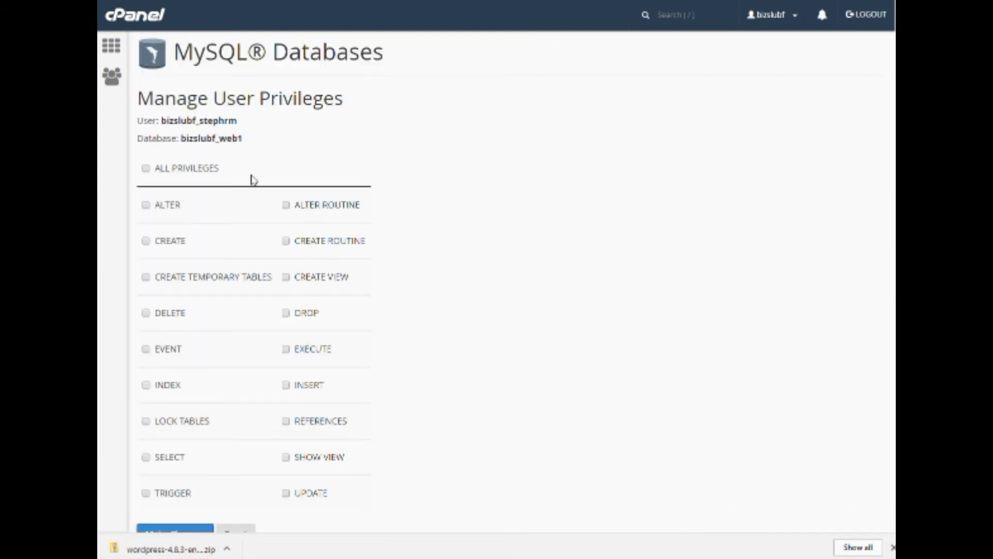
# Grant the new user ALL PRIVILEGES on bizslubf_web1 and save the changes.
pyautogui.click(146, 171)
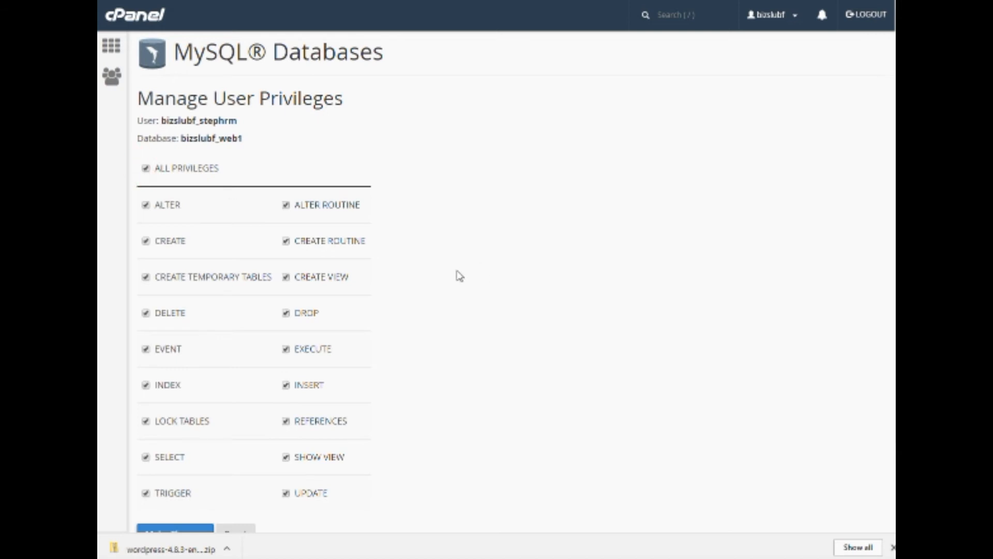
pyautogui.scroll(-2, 345, 418)
pyautogui.click(177, 438)
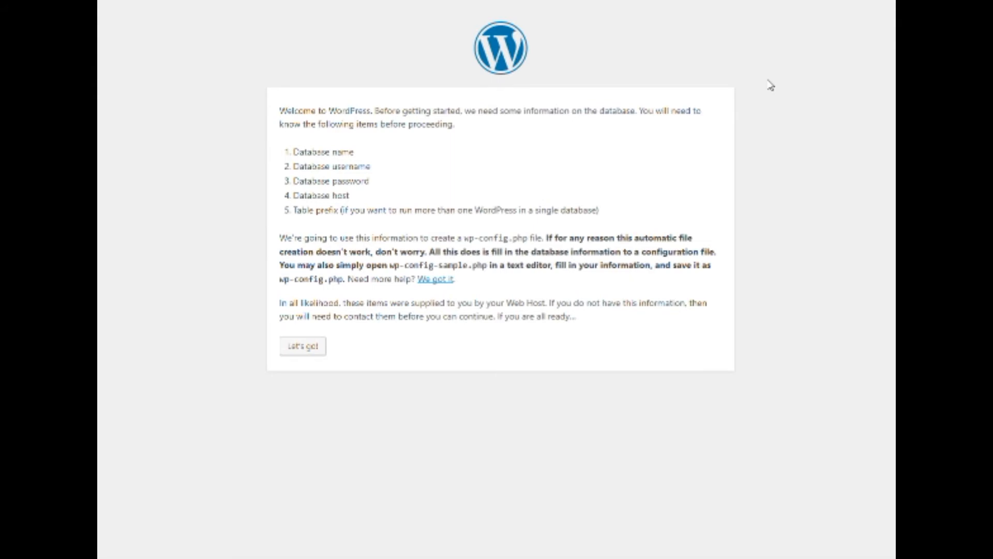
# Submit the bizslubf_web1 database connection details to WordPress and proceed to run the install.
pyautogui.click(307, 348)
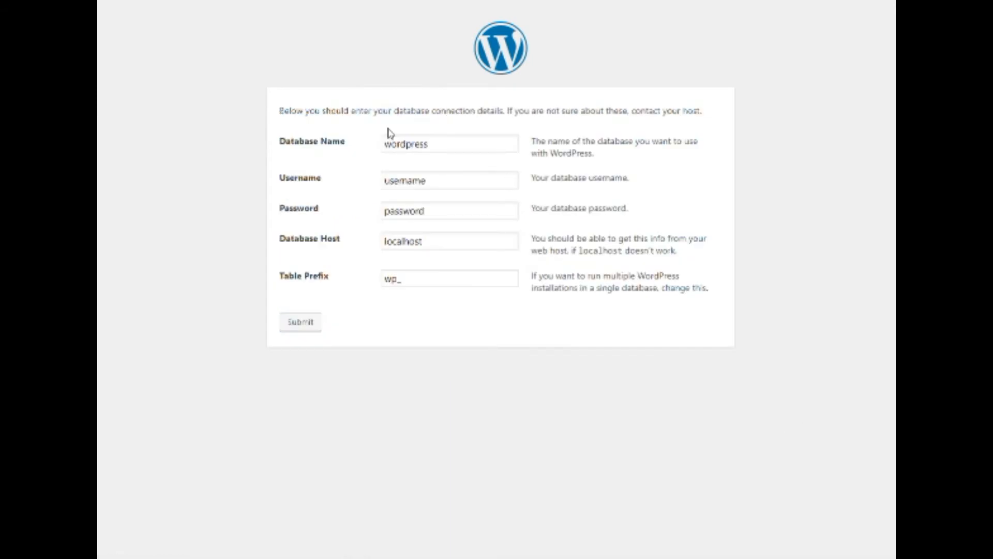
pyautogui.moveTo(435, 146); pyautogui.dragTo(351, 156)
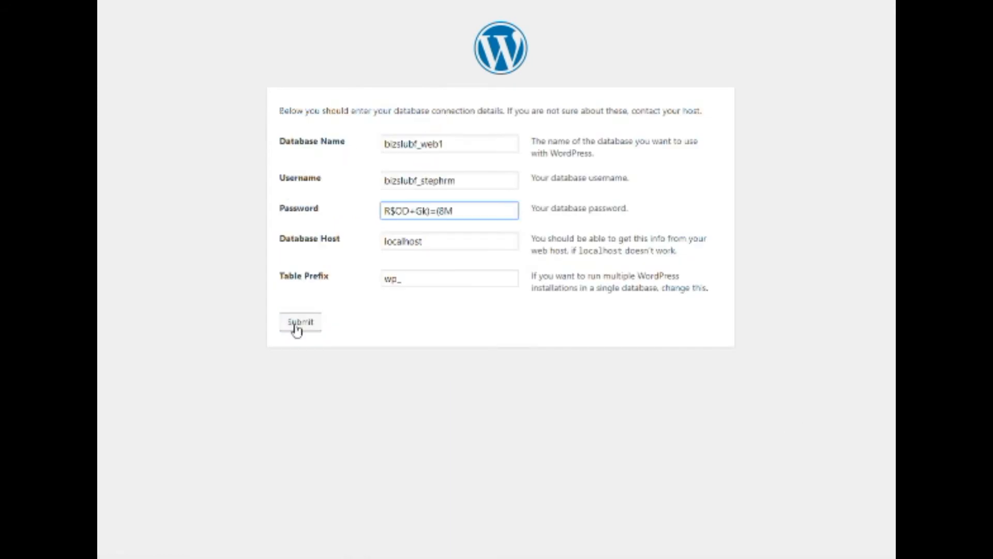
pyautogui.click(297, 328)
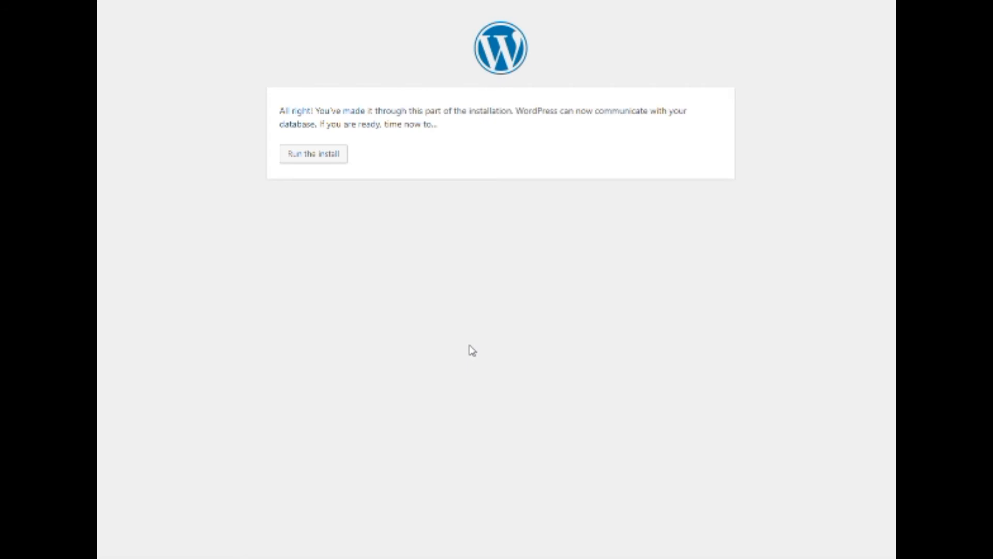
pyautogui.click(296, 158)
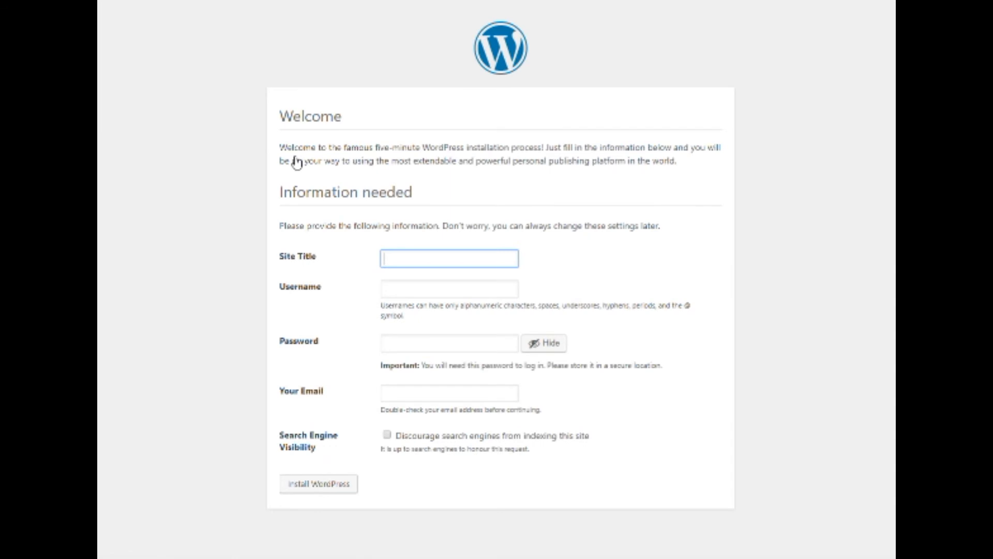
# Enter site title 'Your Website Name' and the admin username, and copy the generated password.
pyautogui.write('Your')
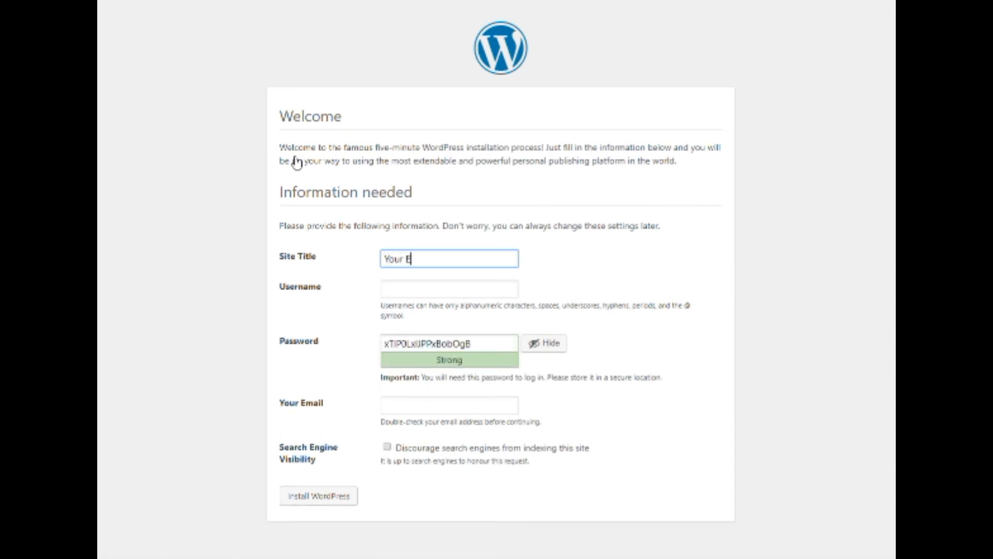
pyautogui.write(' Website Name')
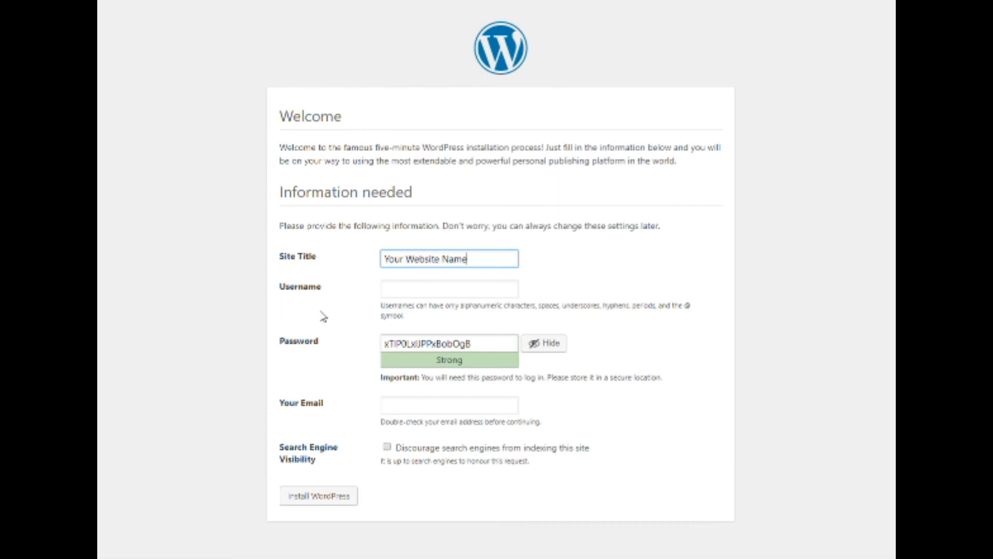
pyautogui.click(419, 294)
pyautogui.write('Steph')
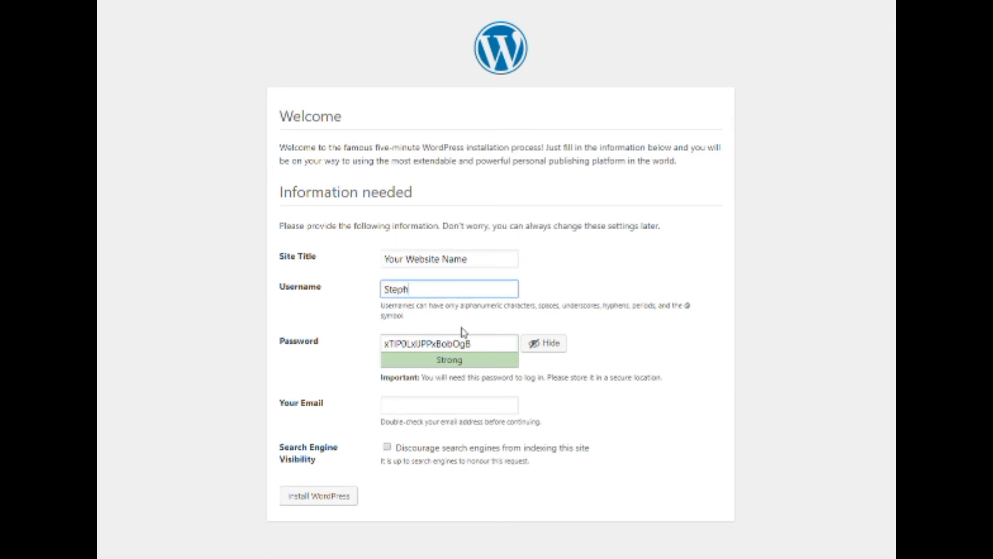
pyautogui.moveTo(493, 342); pyautogui.dragTo(370, 348)
pyautogui.rightClick(437, 342)
pyautogui.click(470, 367)
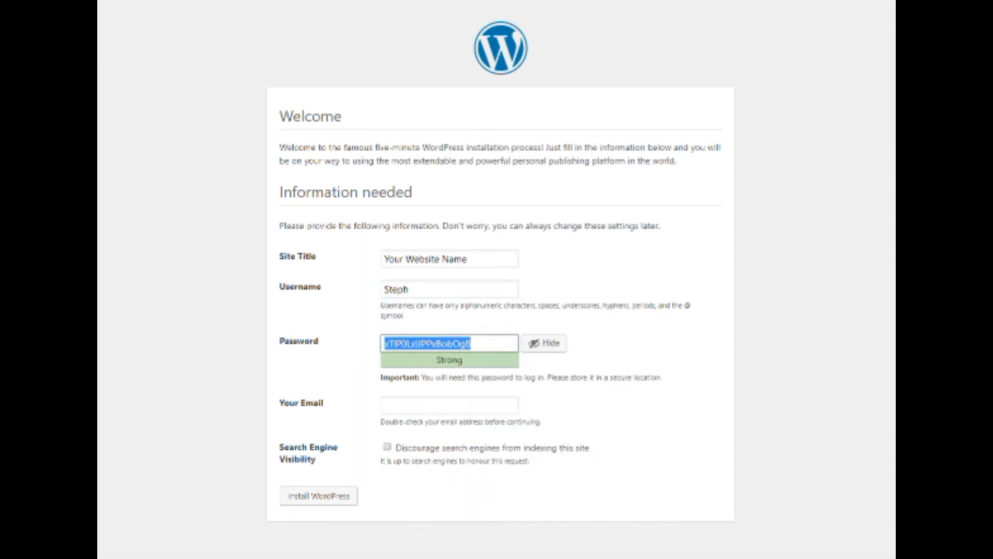
# Fill in the admin e-mail address and install WordPress.
pyautogui.click(508, 404)
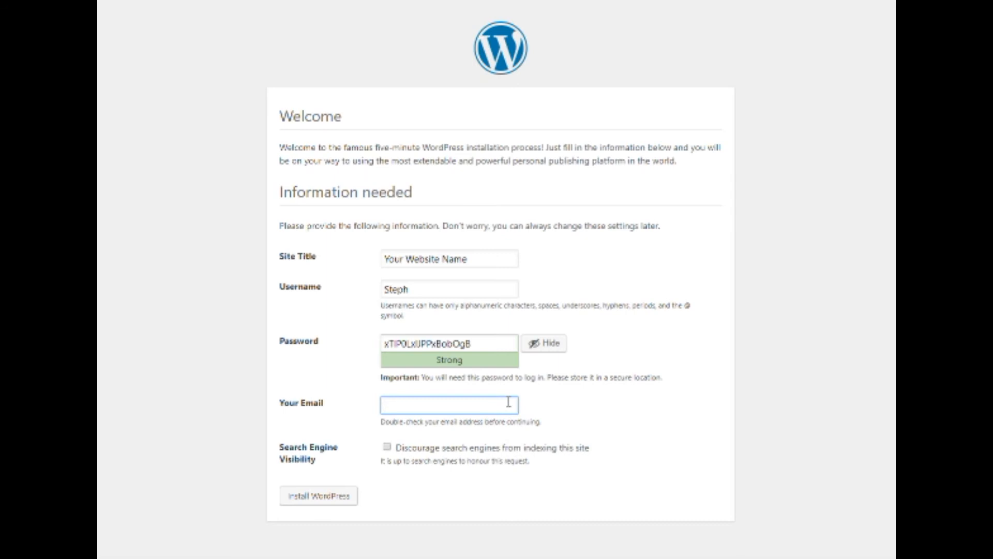
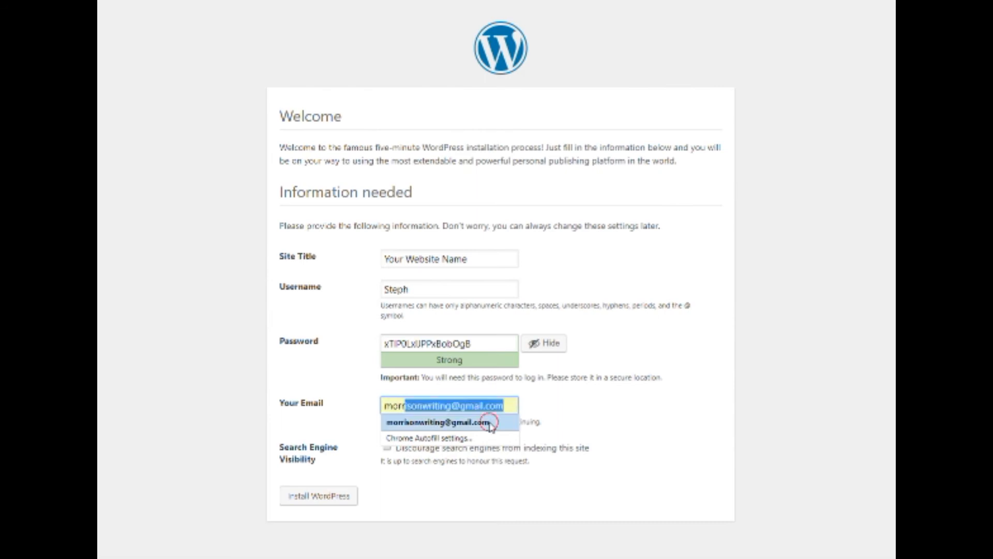
pyautogui.click(490, 421)
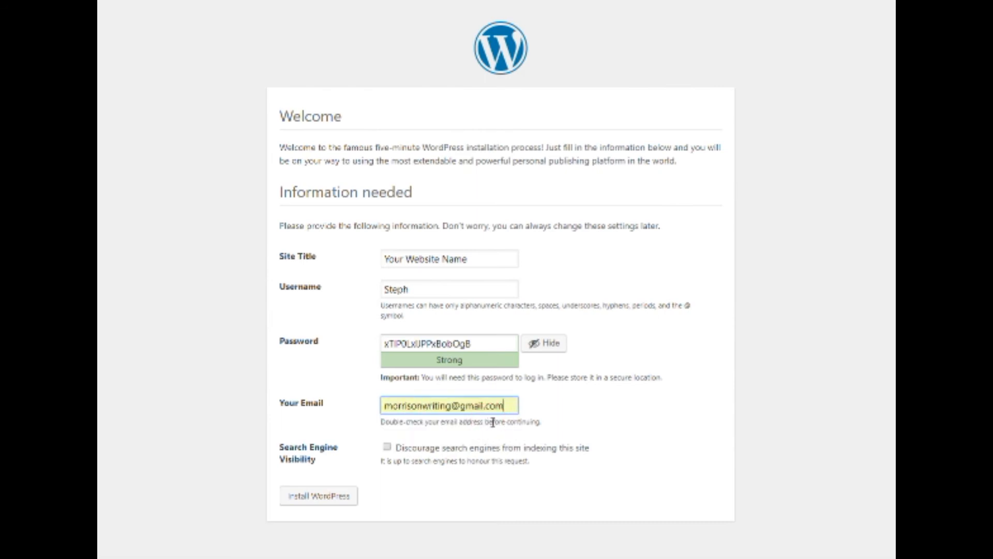
pyautogui.click(572, 430)
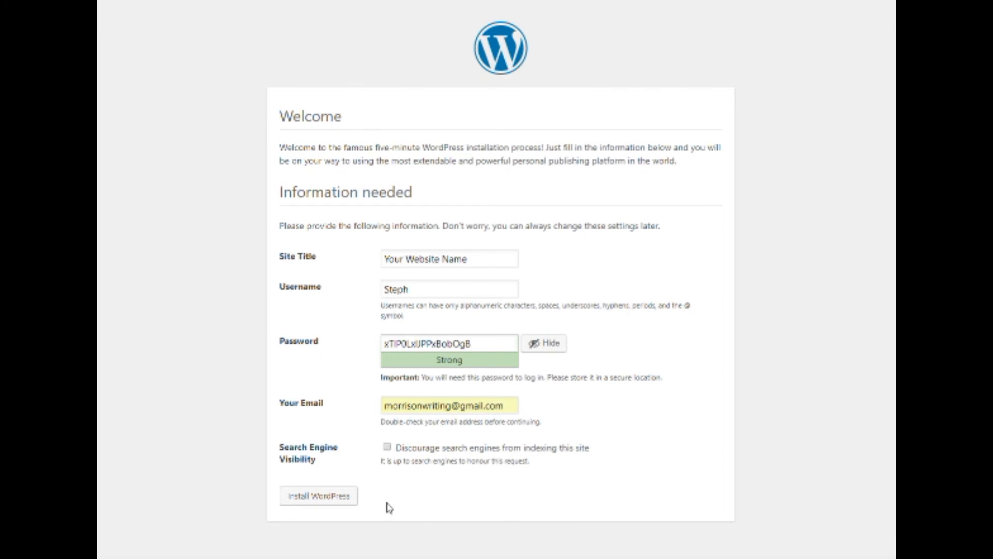
pyautogui.click(336, 500)
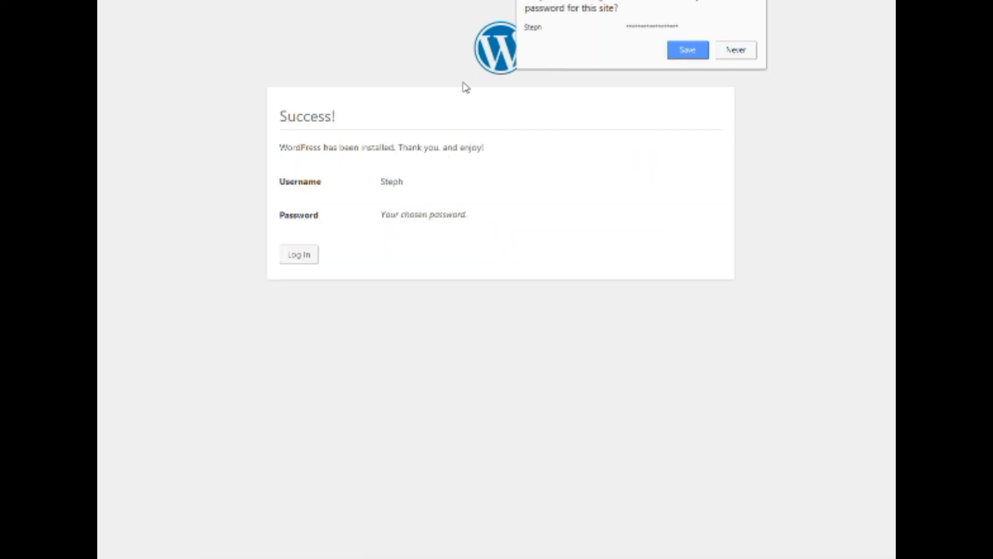
# Log in with the new admin username and pasted password, with Remember Me ticked.
pyautogui.click(738, 50)
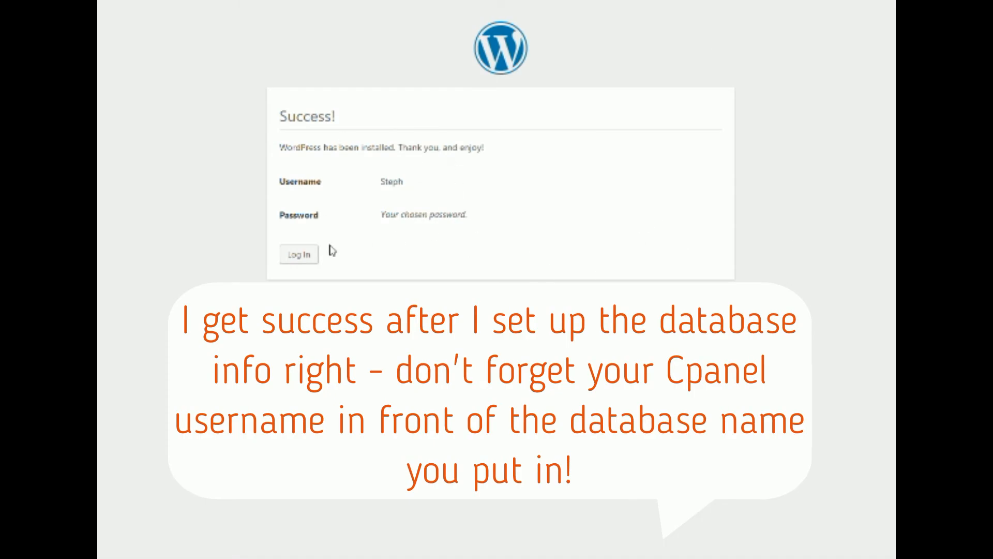
pyautogui.click(306, 257)
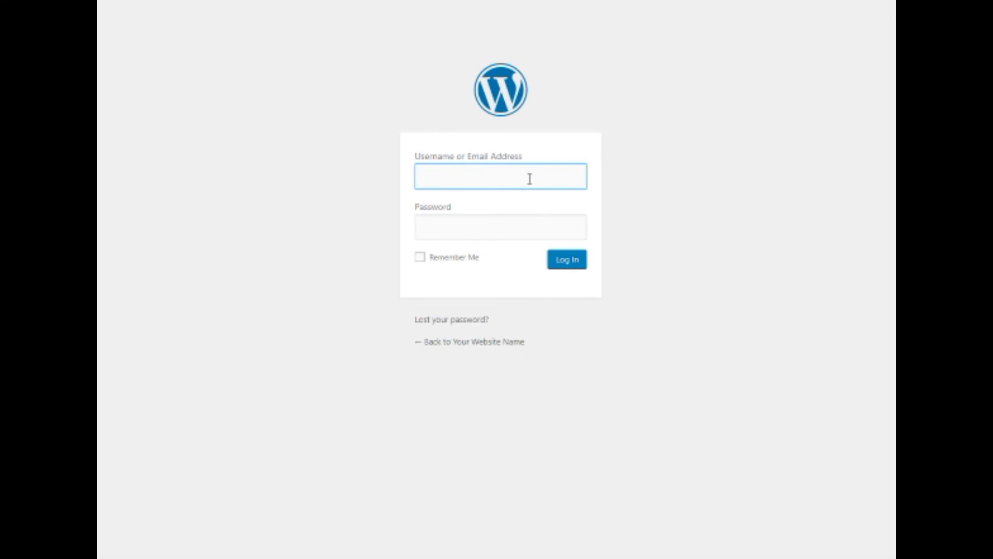
pyautogui.write('Steph')
pyautogui.click(609, 214)
pyautogui.click(495, 228)
pyautogui.rightClick(495, 228)
pyautogui.click(547, 321)
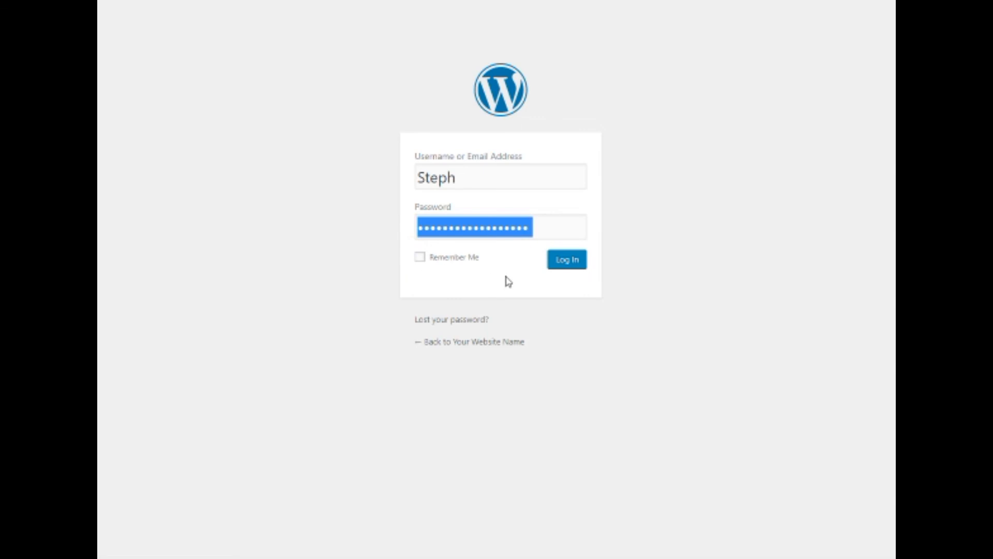
pyautogui.click(420, 257)
pyautogui.click(569, 265)
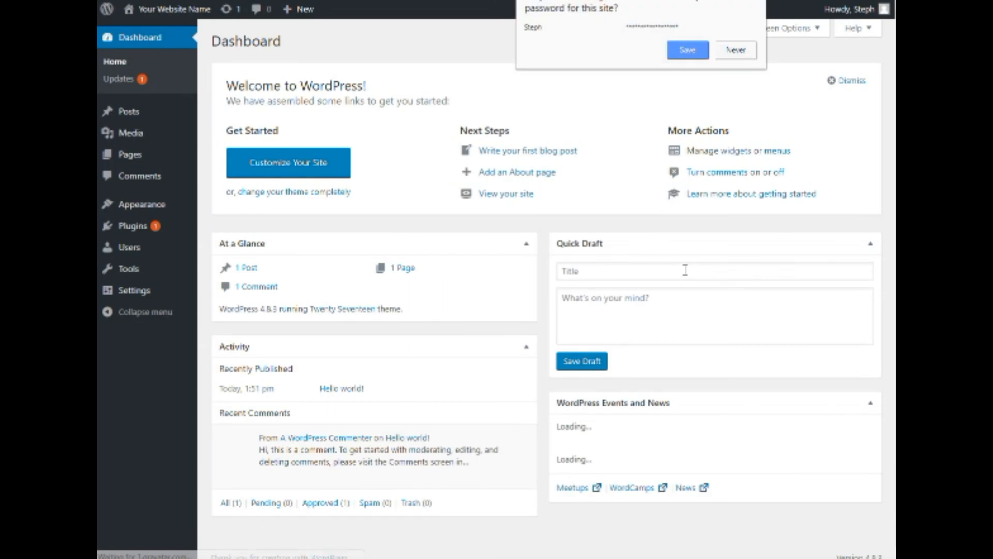
# Save the login password in the browser, glance over the Dashboard, and switch to the Word document.
pyautogui.click(688, 50)
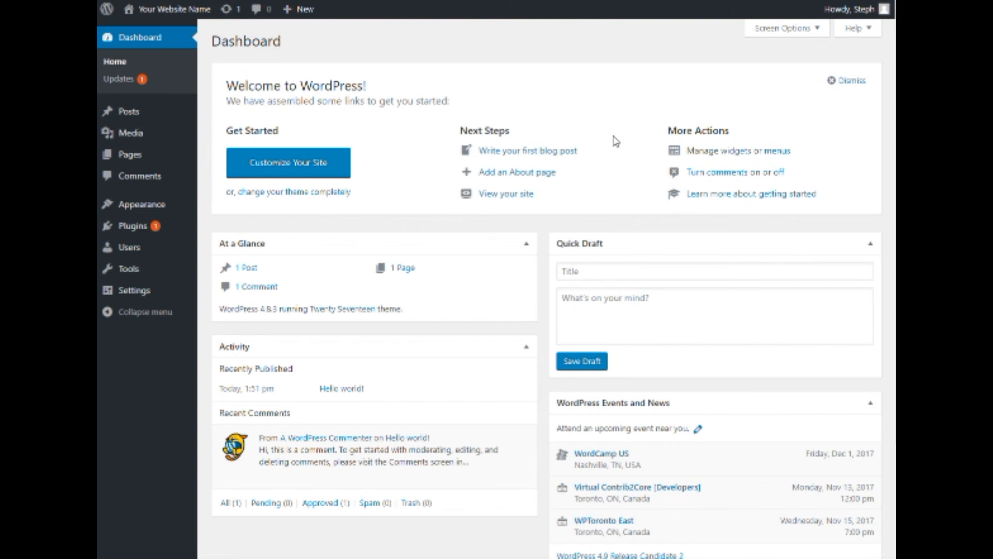
pyautogui.scroll(-1, 616, 142)
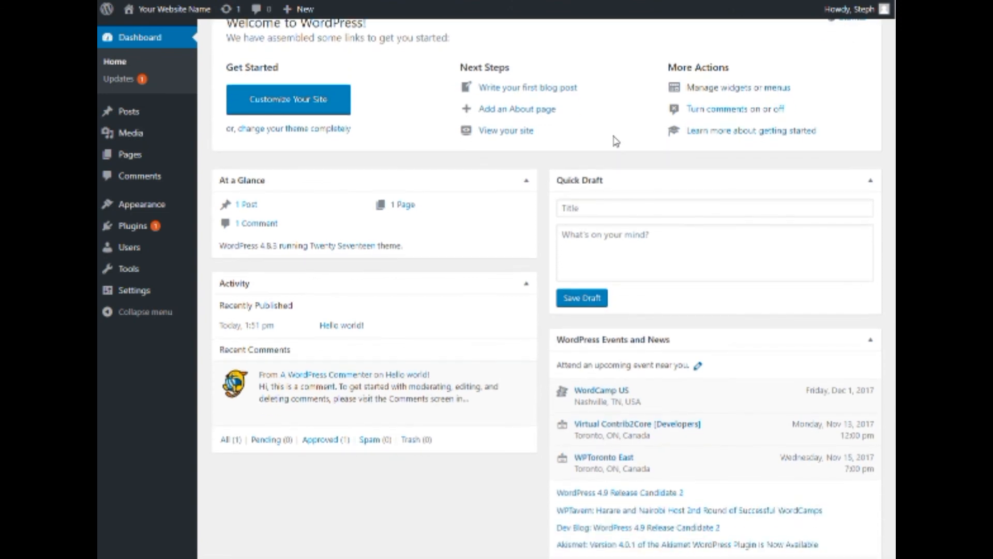
pyautogui.scroll(1, 615, 142)
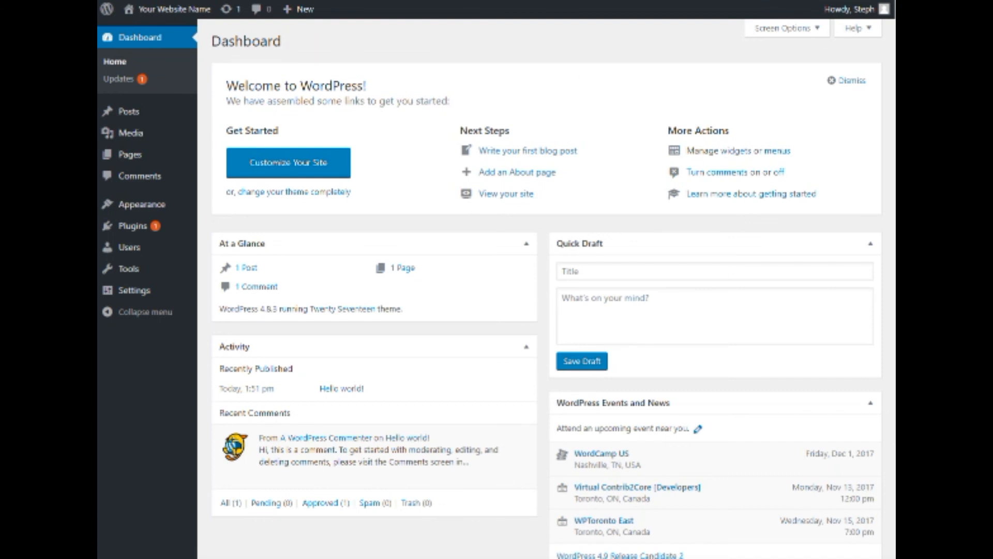
pyautogui.hotkey('alt', 'Tab')
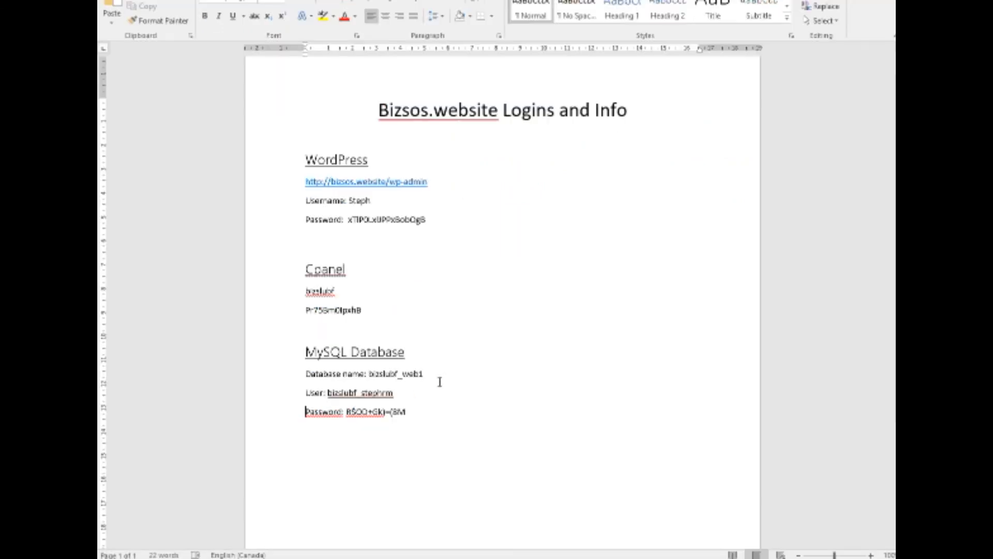